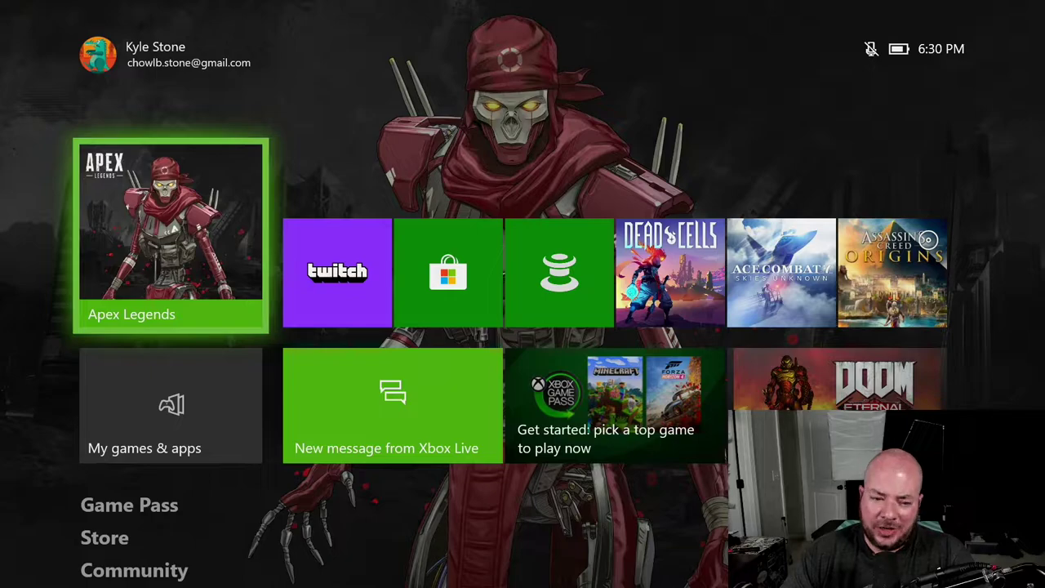
Step: Open the Store from the console home screen and start a new search
{"action": "key", "text": "Right"}
{"action": "key", "text": "Right"}
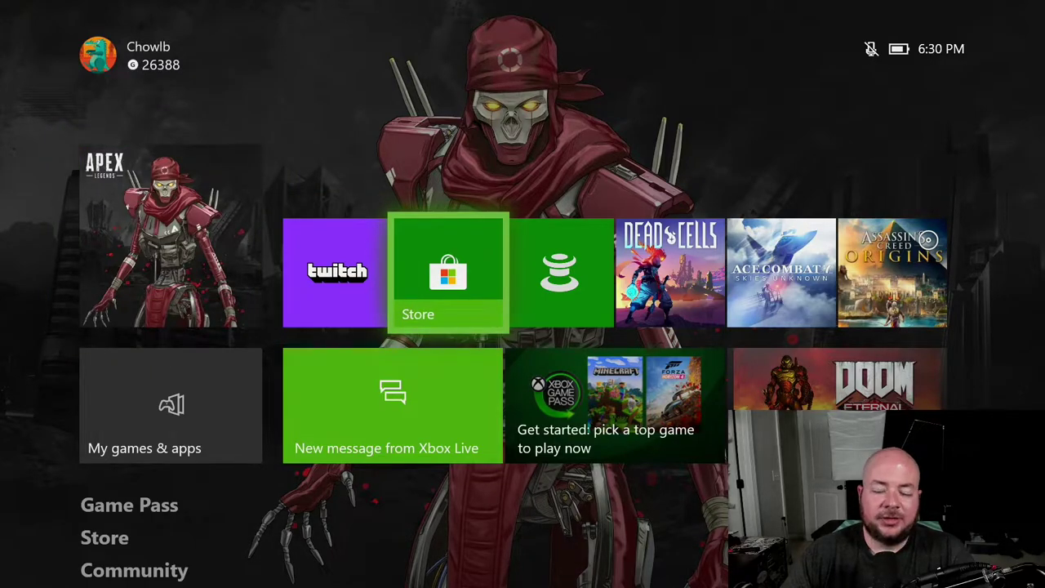
{"action": "key", "text": "Return"}
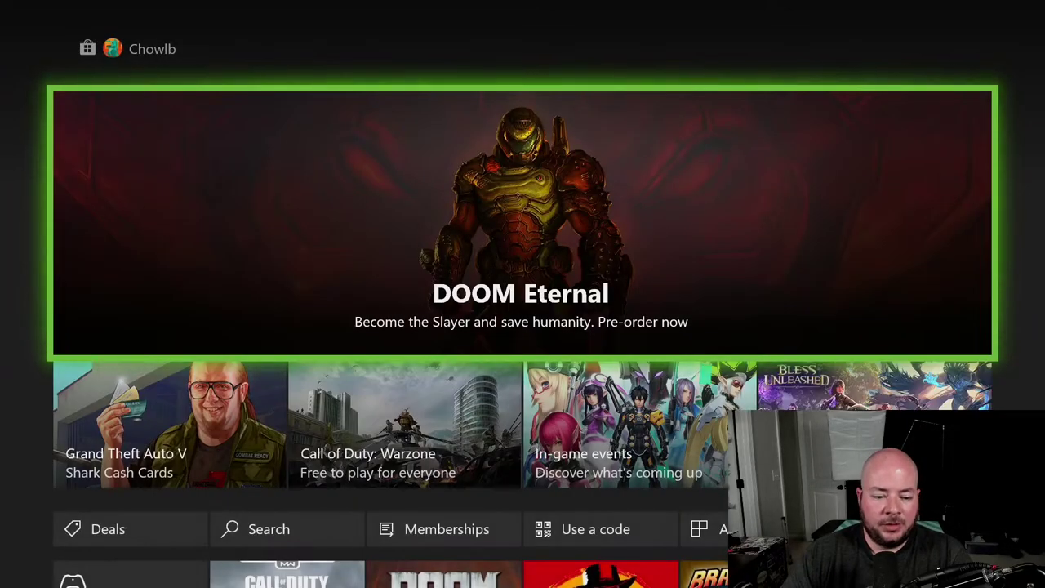
{"action": "key", "text": "Down"}
{"action": "key", "text": "Right"}
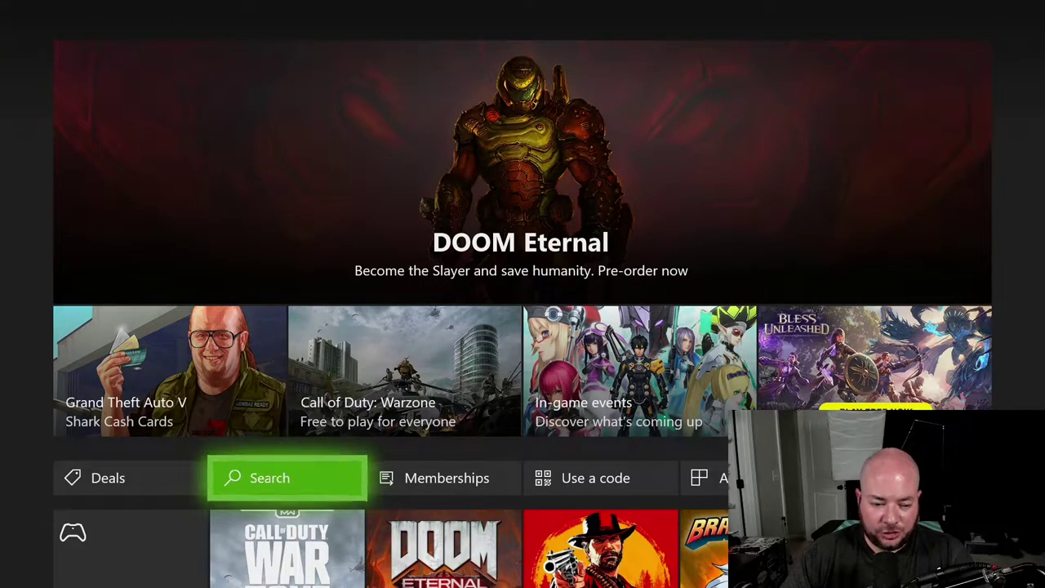
{"action": "key", "text": "Return"}
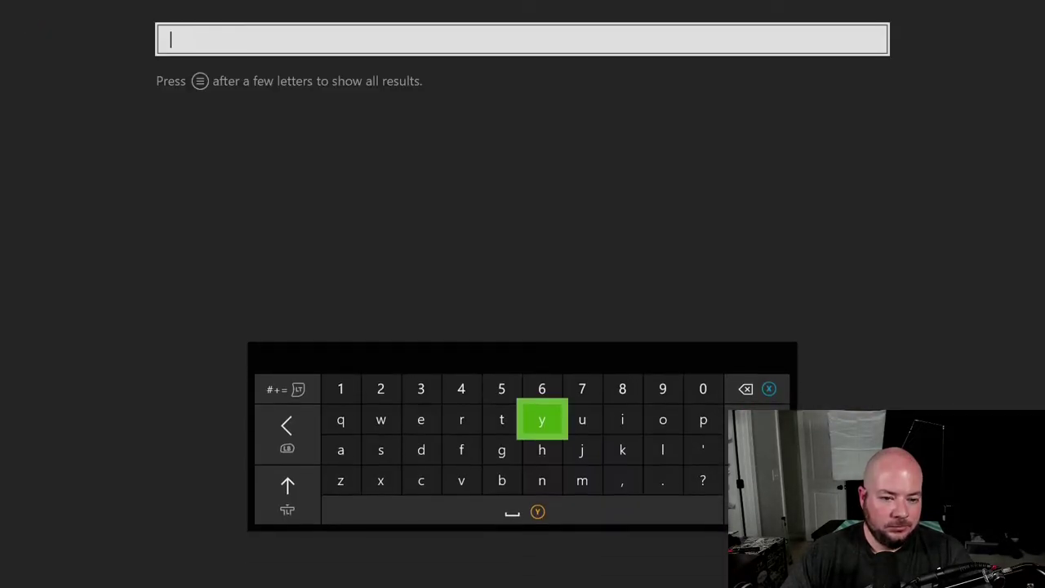
Step: Search the Store for "tw" and open the product page of the Twitch app
{"action": "key", "text": "Left"}
{"action": "key", "text": "Left"}
{"action": "key", "text": "Right"}
{"action": "type", "text": "t"}
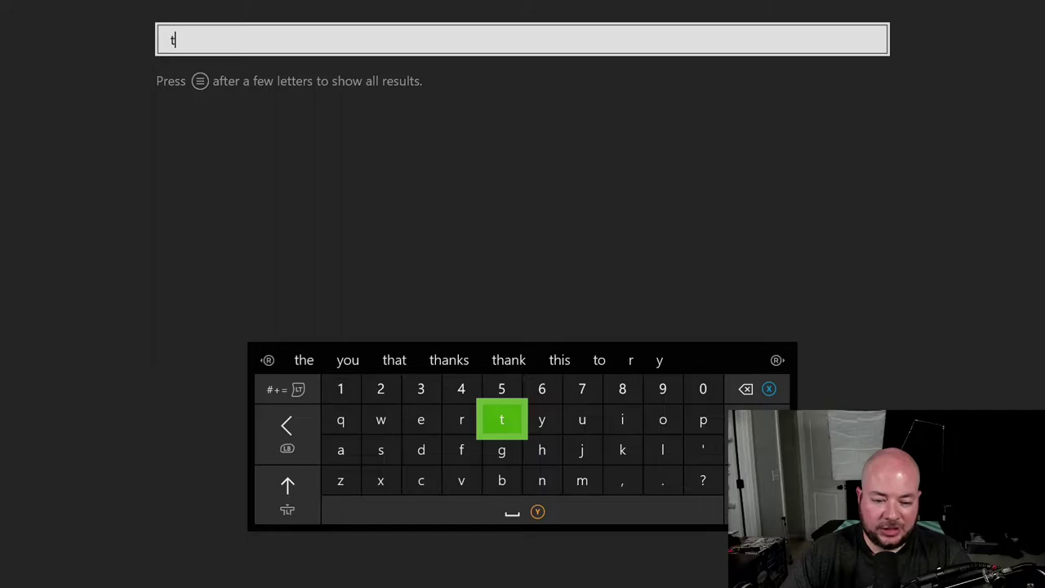
{"action": "key", "text": "Left"}
{"action": "key", "text": "Left"}
{"action": "key", "text": "Left"}
{"action": "type", "text": "w"}
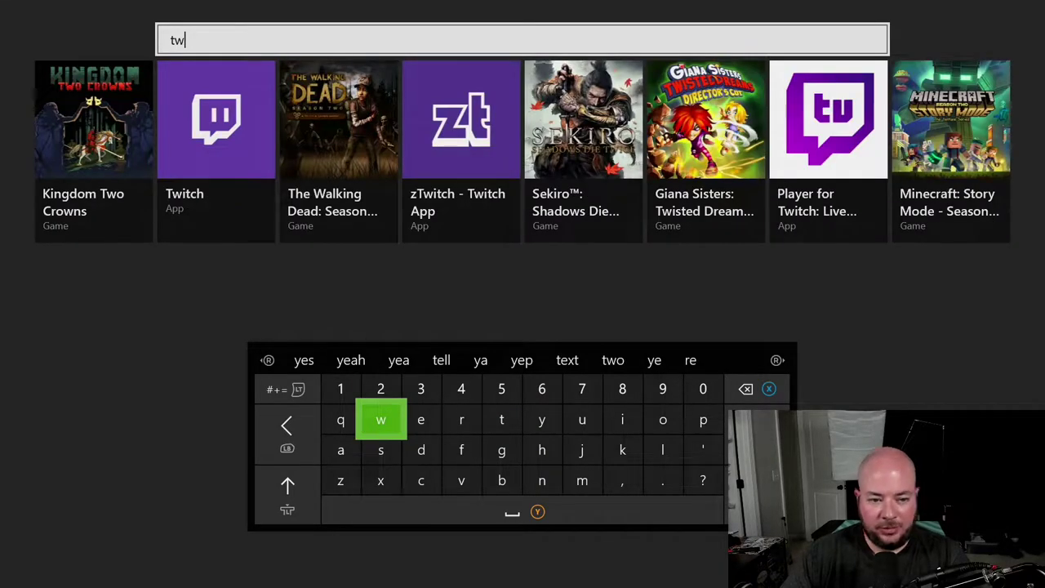
{"action": "key", "text": "Up"}
{"action": "key", "text": "Up"}
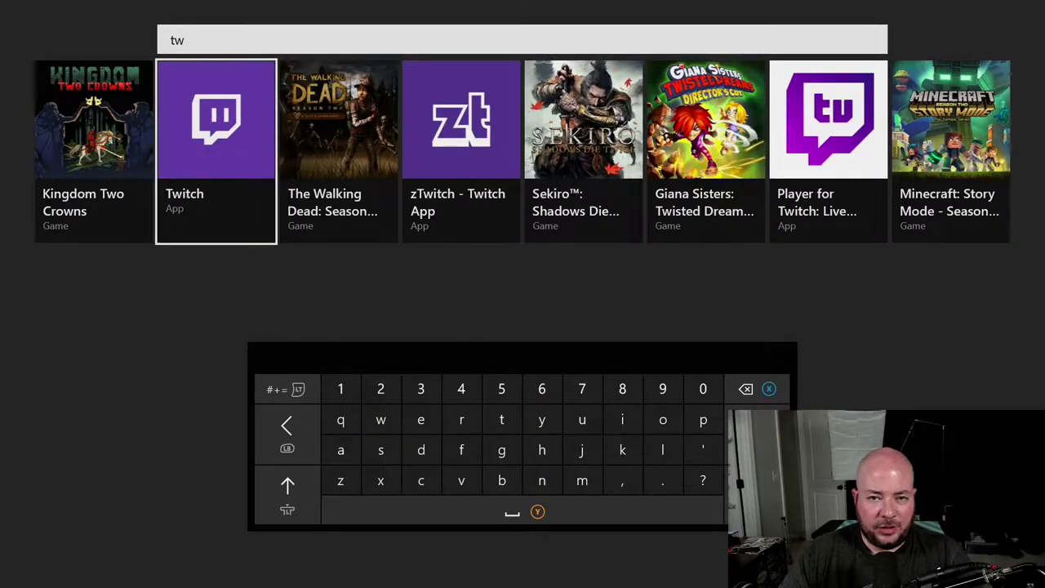
{"action": "key", "text": "Return"}
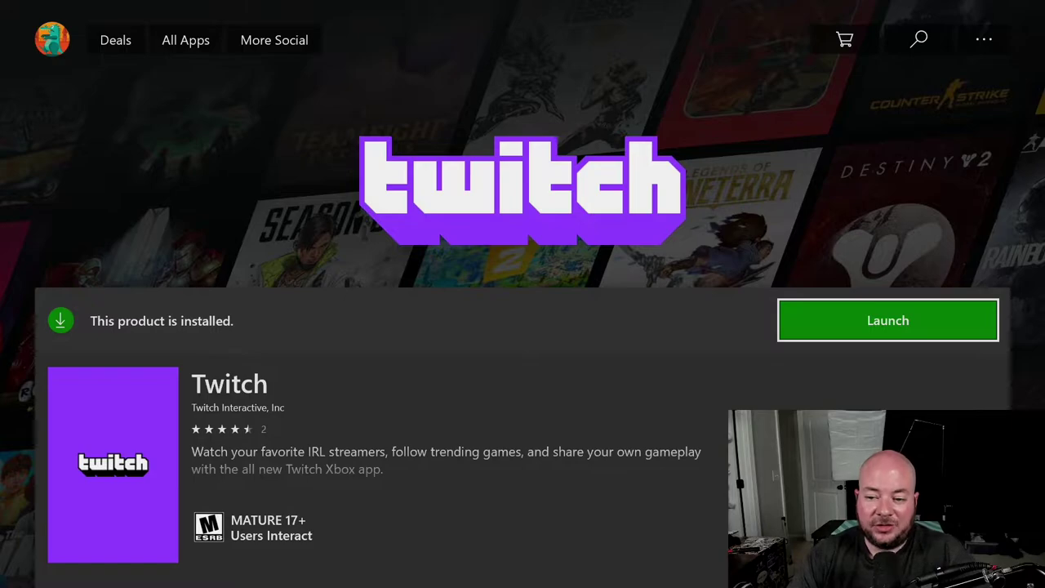
Step: Launch the Twitch app and open its account login
{"action": "key", "text": "Return"}
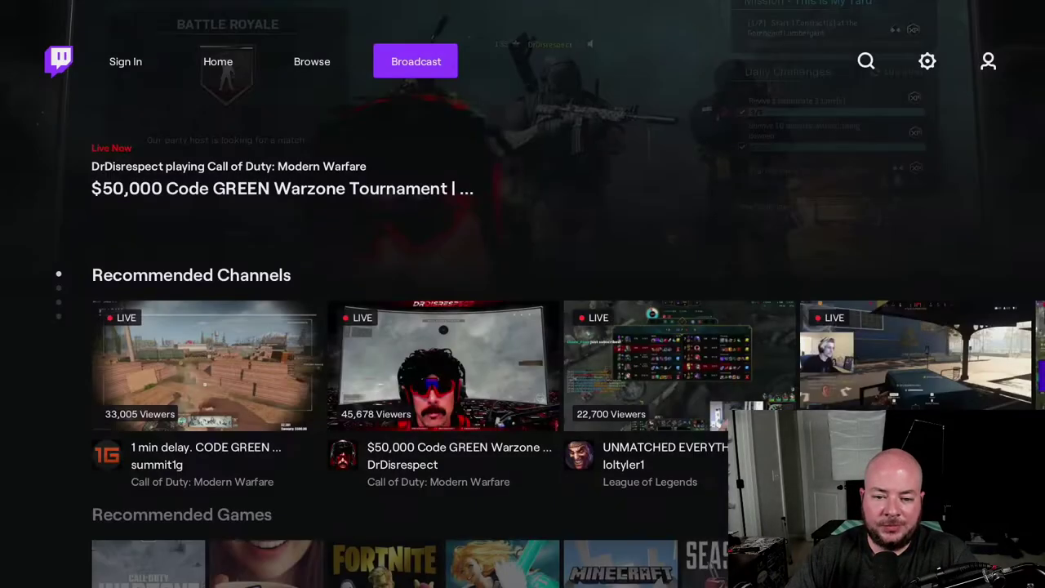
{"action": "key", "text": "Right"}
{"action": "key", "text": "Right"}
{"action": "key", "text": "Right"}
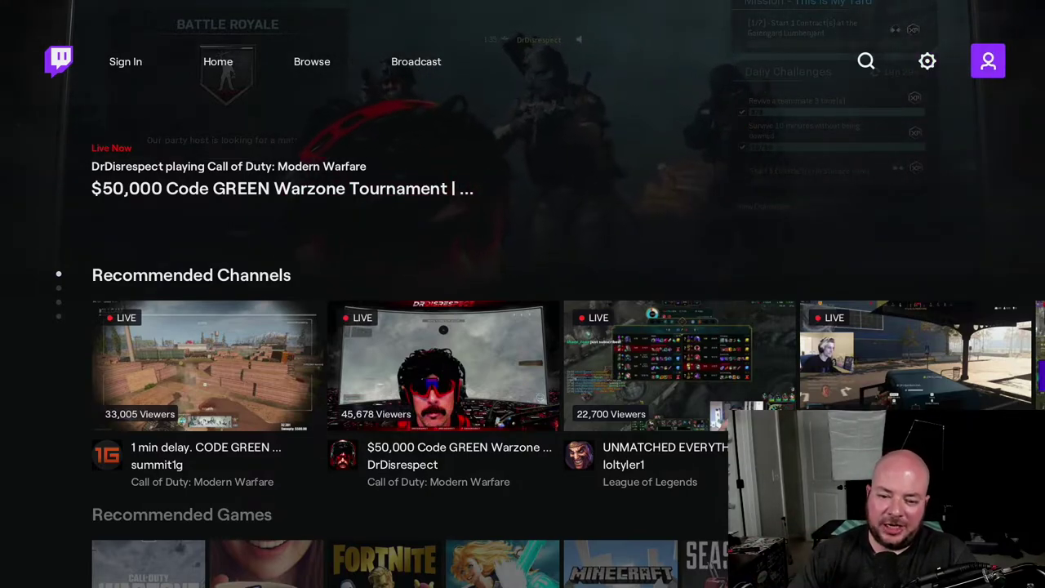
{"action": "key", "text": "Return"}
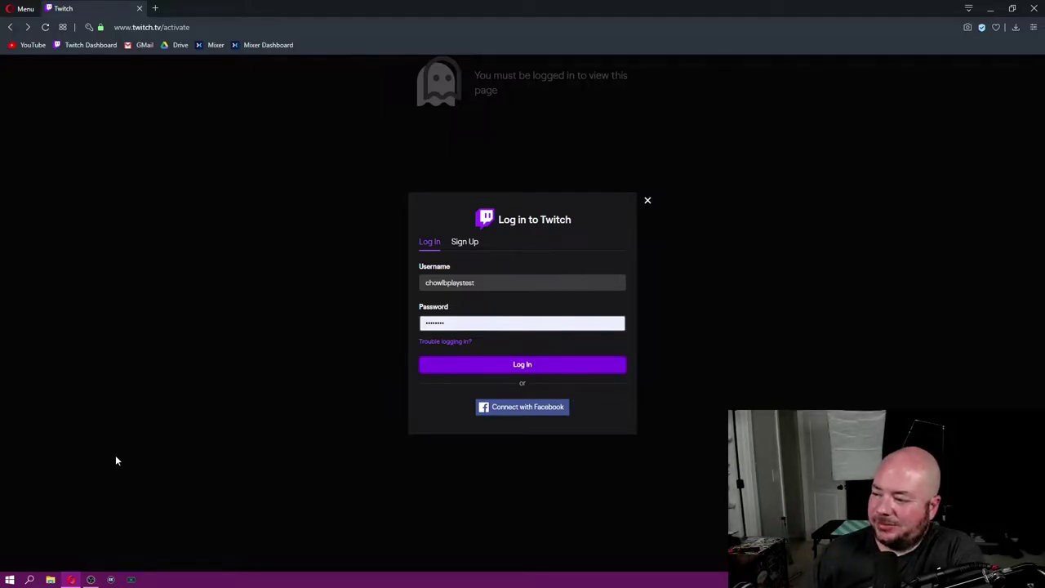
Step: In the browser at twitch.tv/activate, log in to the Twitch account and activate the console with its device activation code
{"action": "left_click", "coordinate": [437, 372]}
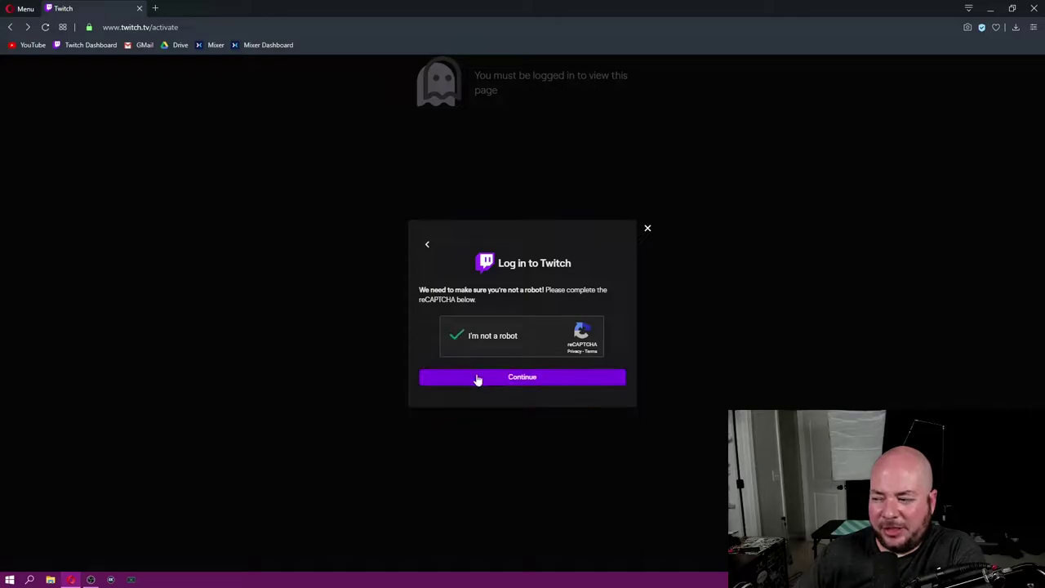
{"action": "left_click", "coordinate": [476, 377]}
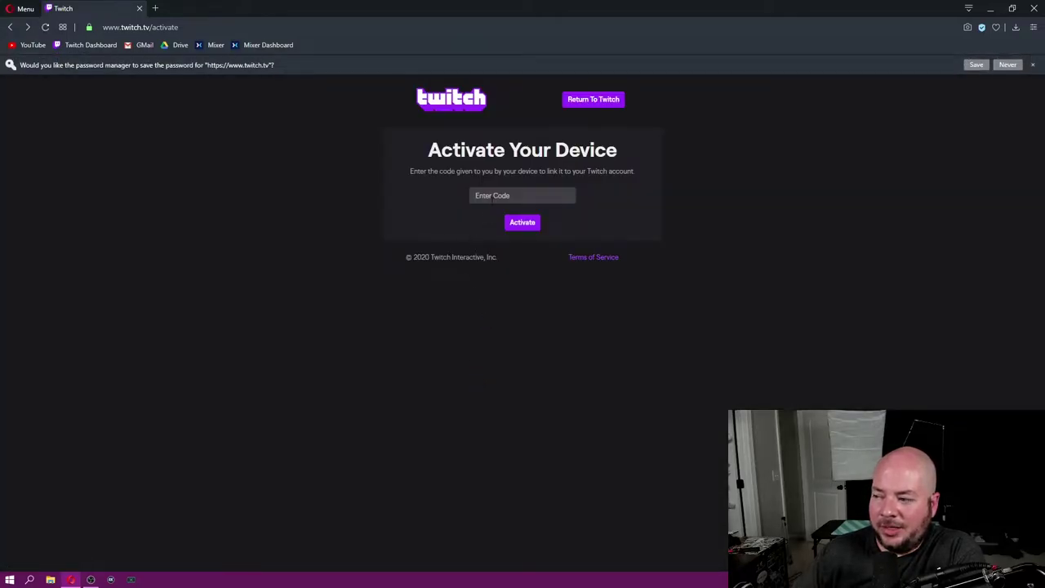
{"action": "left_click", "coordinate": [523, 195]}
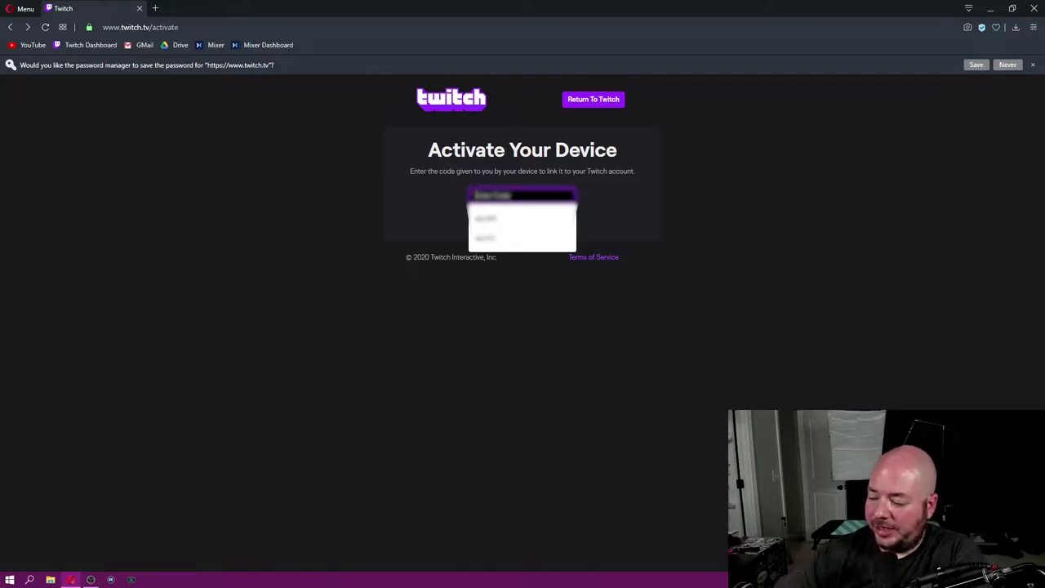
{"action": "type", "text": "BX"}
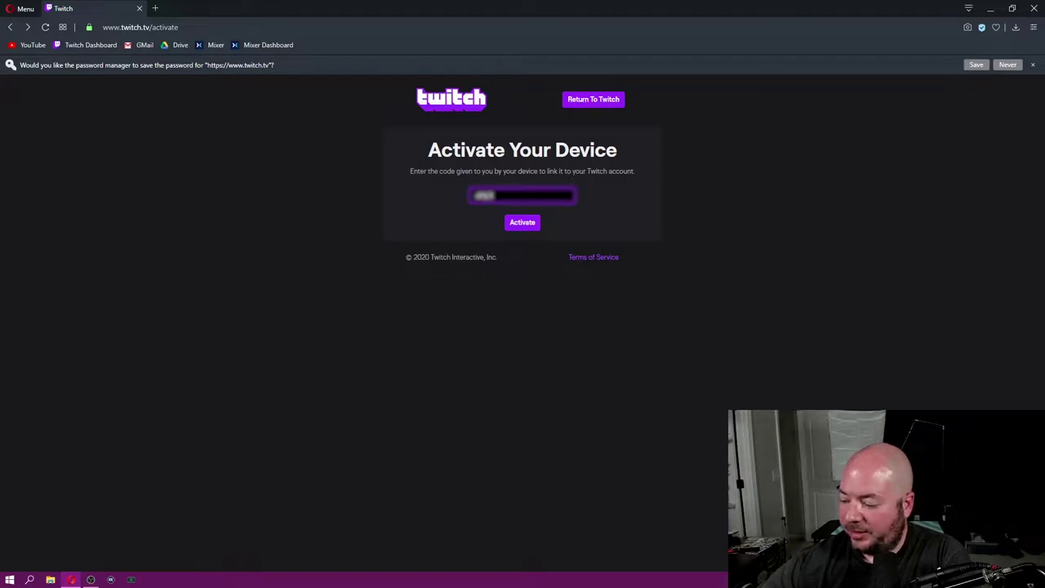
{"action": "type", "text": "XX"}
{"action": "key", "text": "BackSpace"}
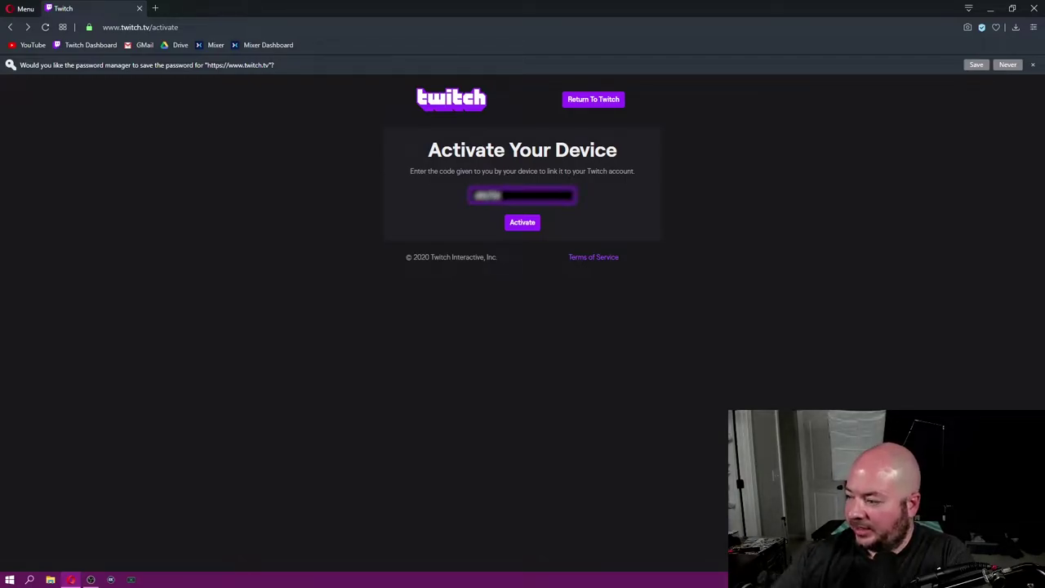
{"action": "type", "text": "X"}
{"action": "left_click", "coordinate": [523, 222]}
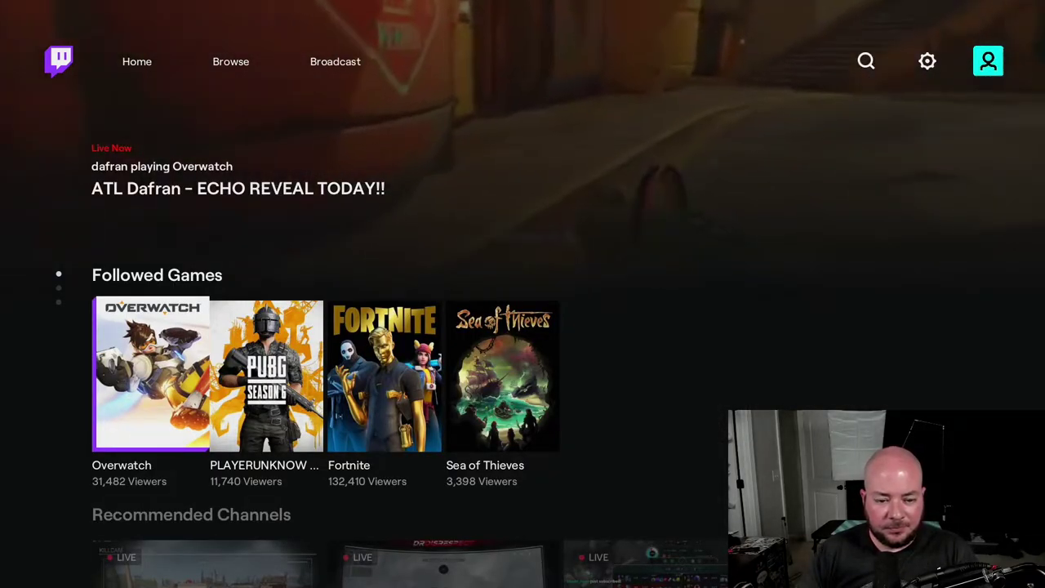
Step: Open the Broadcast setup page in the Twitch app on the console
{"action": "key", "text": "Up"}
{"action": "key", "text": "Right"}
{"action": "key", "text": "Right"}
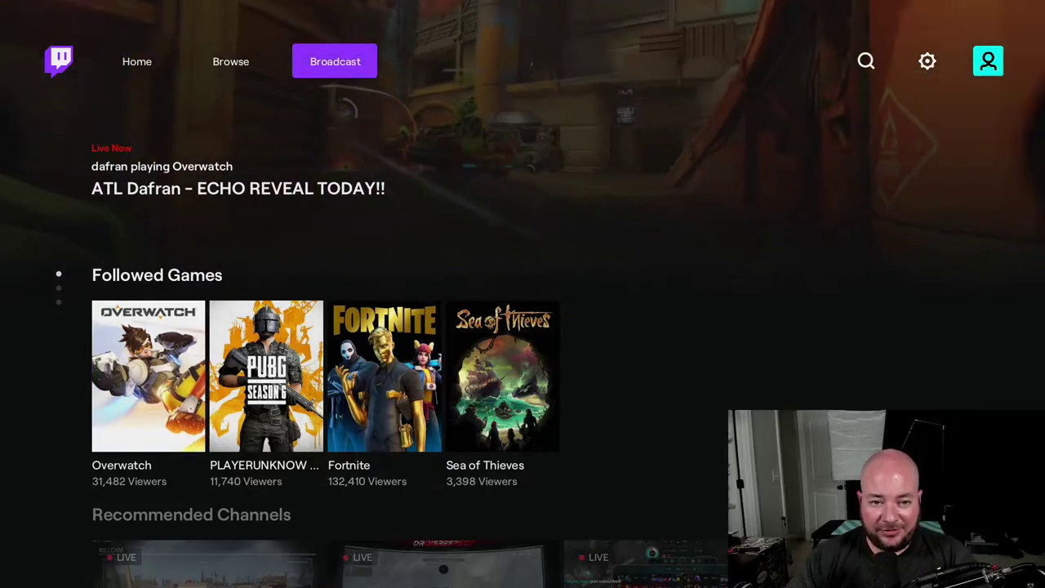
{"action": "key", "text": "Return"}
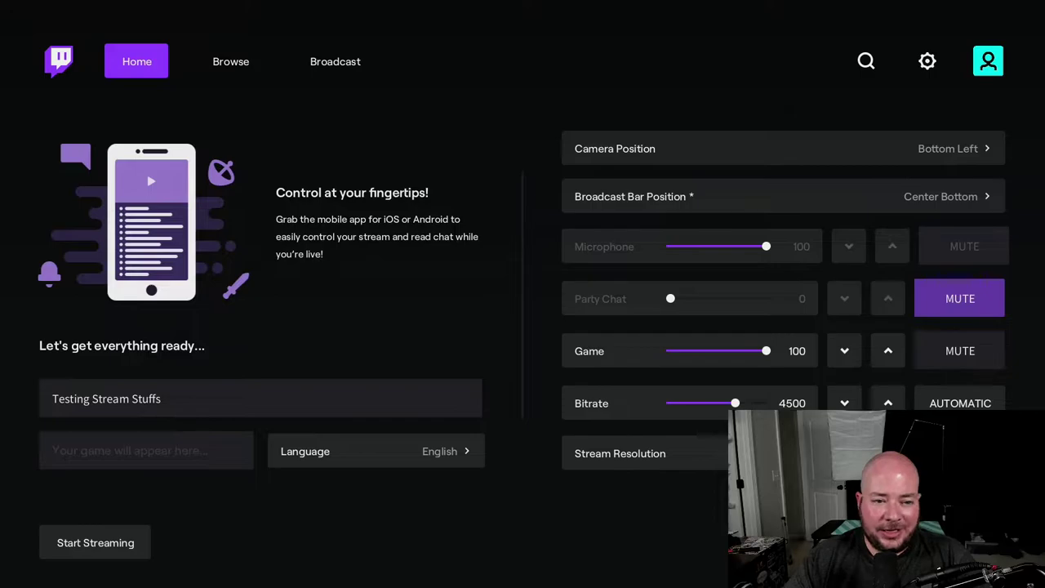
Step: Examine the stream title and language settings on the broadcast setup page
{"action": "key", "text": "Down"}
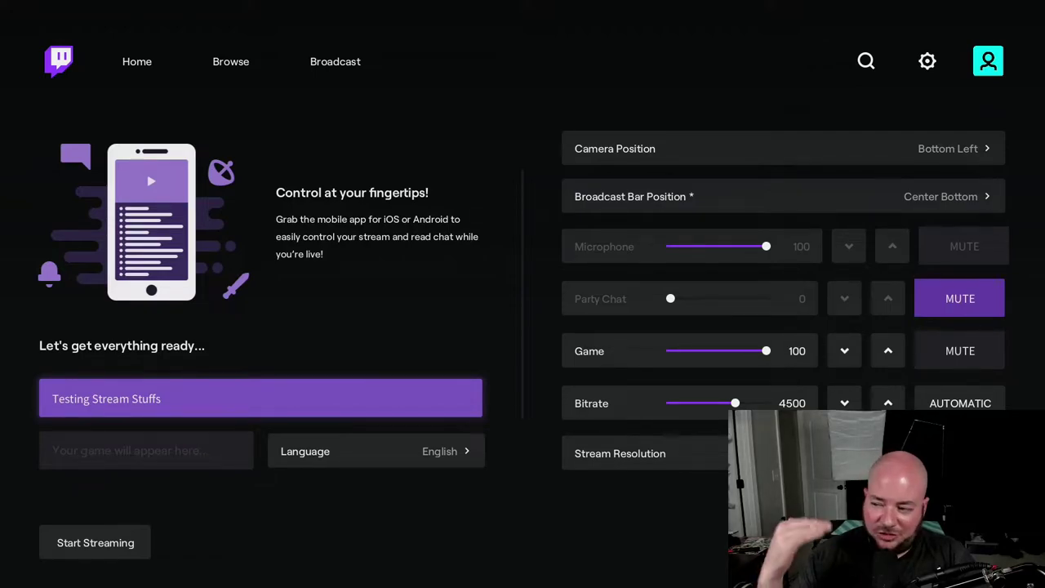
{"action": "key", "text": "Down"}
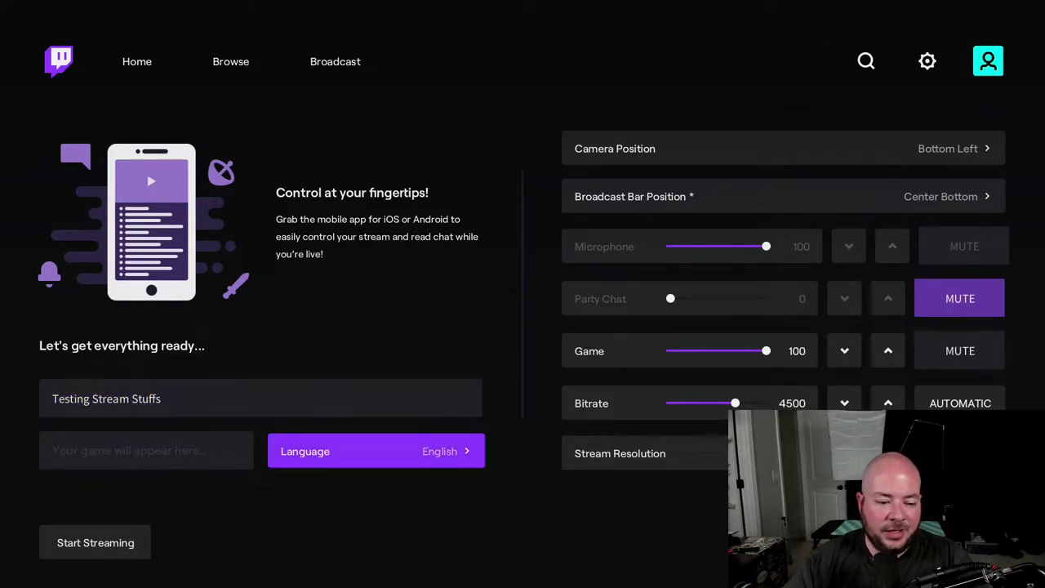
{"action": "key", "text": "Down"}
{"action": "key", "text": "Up"}
{"action": "key", "text": "Up"}
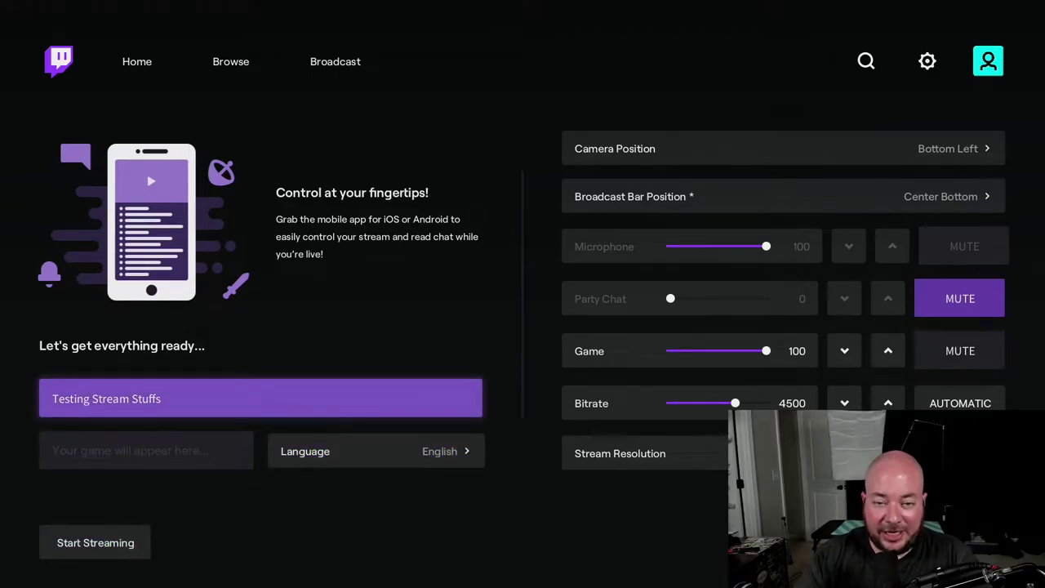
{"action": "key", "text": "Down"}
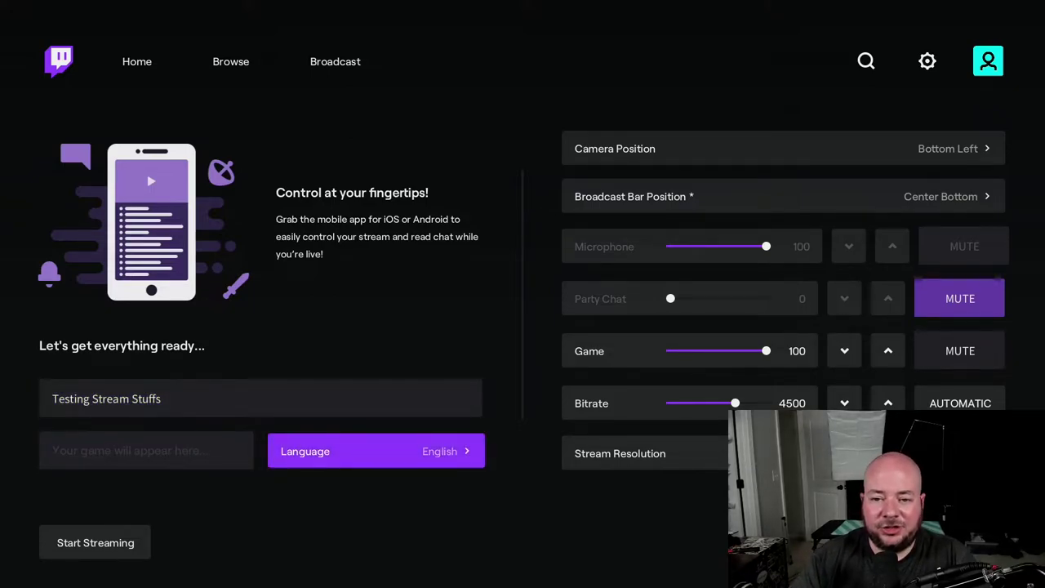
{"action": "key", "text": "Right"}
{"action": "key", "text": "Up"}
{"action": "key", "text": "Up"}
{"action": "key", "text": "Up"}
{"action": "key", "text": "Up"}
{"action": "key", "text": "Up"}
{"action": "key", "text": "Down"}
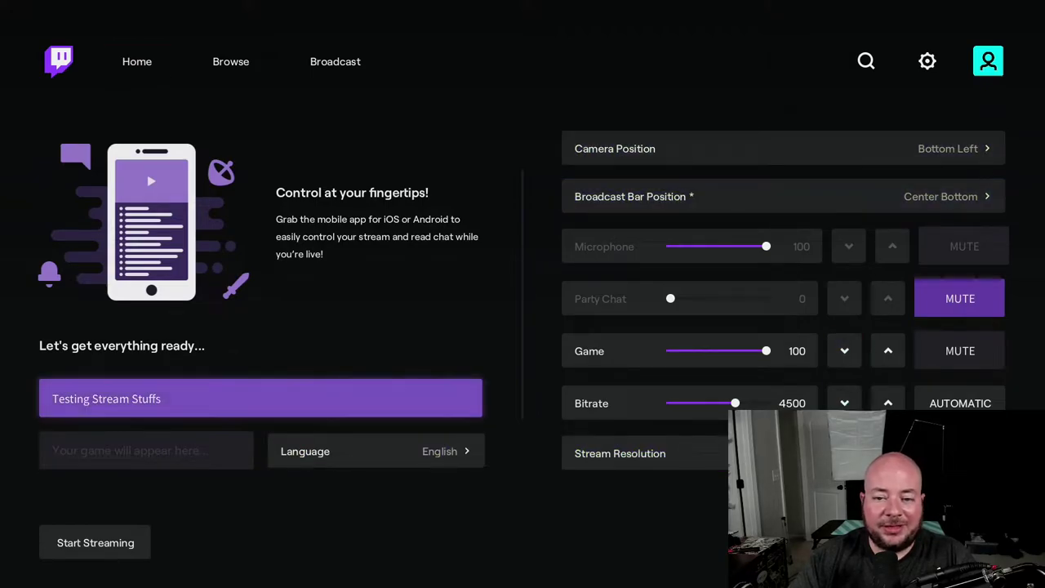
Step: Examine the available Camera Position options for the broadcast and close the list
{"action": "key", "text": "Right"}
{"action": "key", "text": "Up"}
{"action": "key", "text": "Up"}
{"action": "key", "text": "Up"}
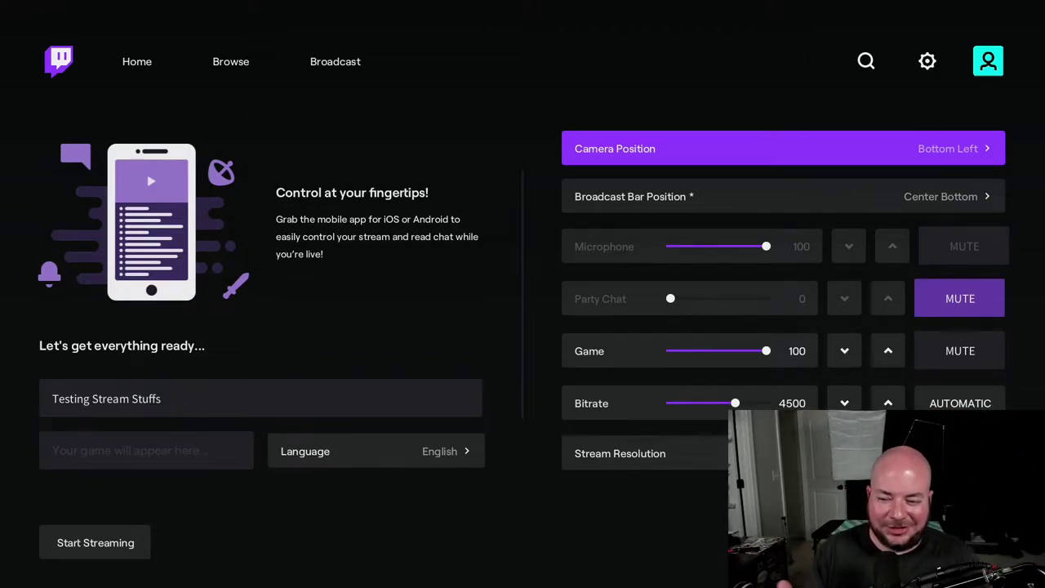
{"action": "key", "text": "Return"}
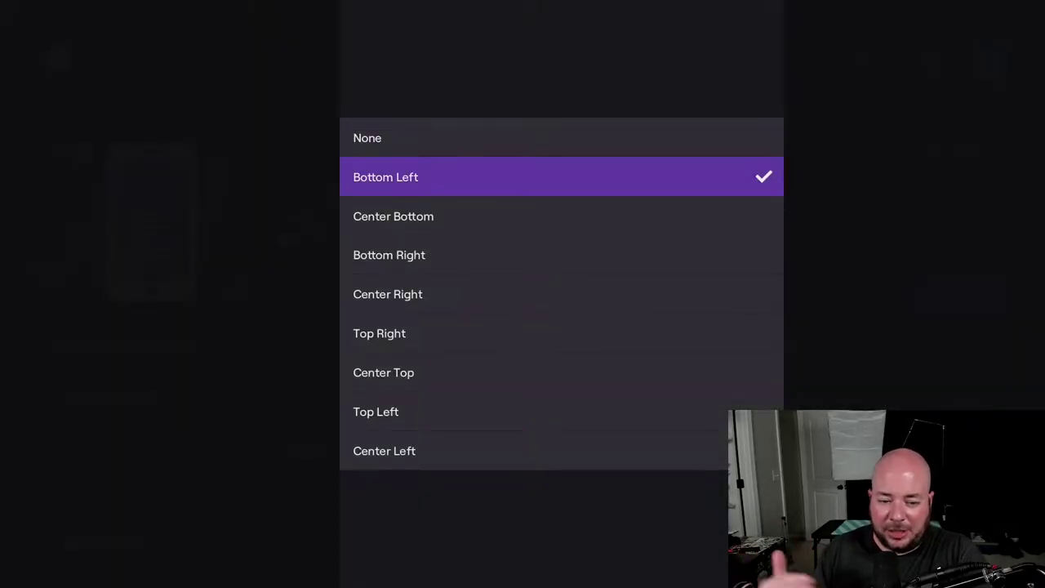
{"action": "key", "text": "Down"}
{"action": "key", "text": "Down"}
{"action": "key", "text": "Down"}
{"action": "key", "text": "Up"}
{"action": "key", "text": "Up"}
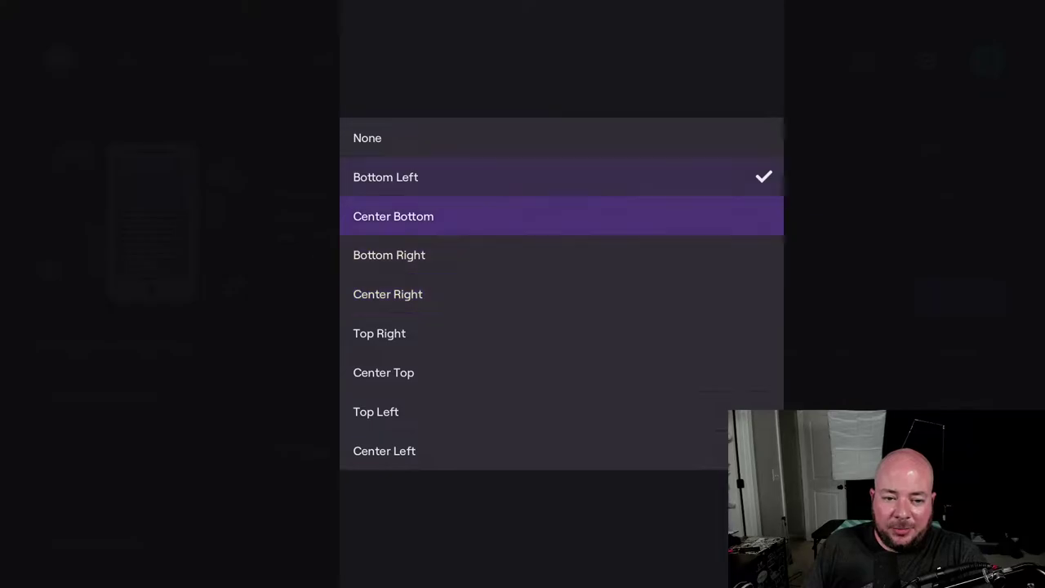
{"action": "key", "text": "Up"}
{"action": "key", "text": "Up"}
{"action": "key", "text": "Escape"}
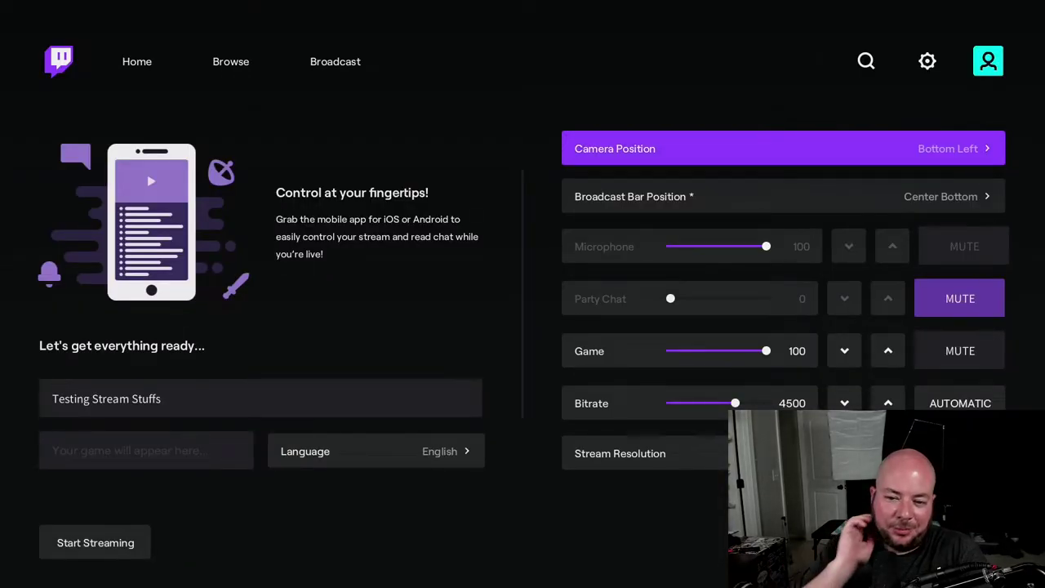
Step: Select Center Bottom as the Broadcast Bar Position
{"action": "key", "text": "Down"}
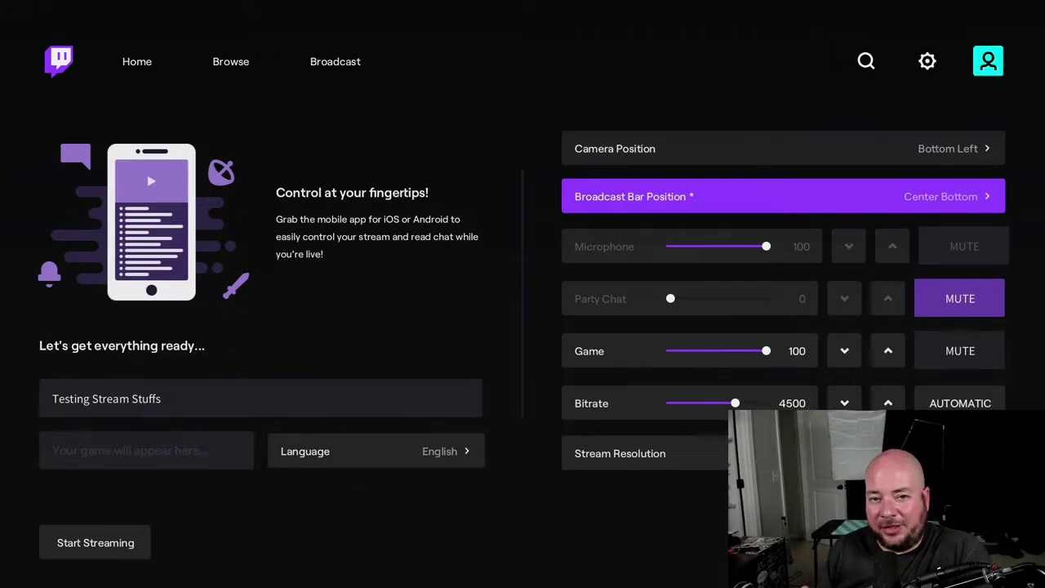
{"action": "key", "text": "Return"}
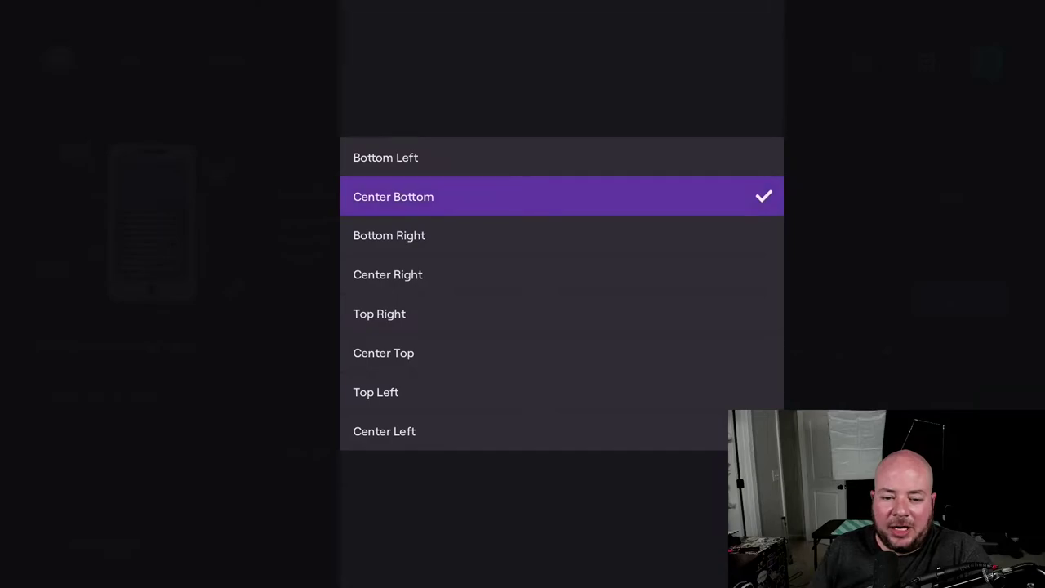
{"action": "key", "text": "Return"}
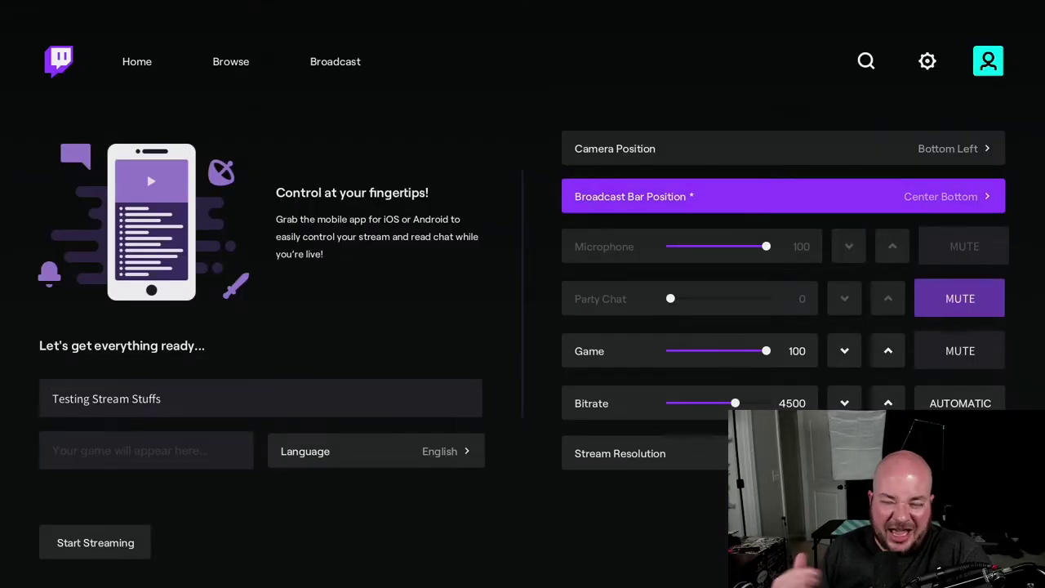
Step: Examine the mute controls for Party Chat and Game audio
{"action": "key", "text": "Down"}
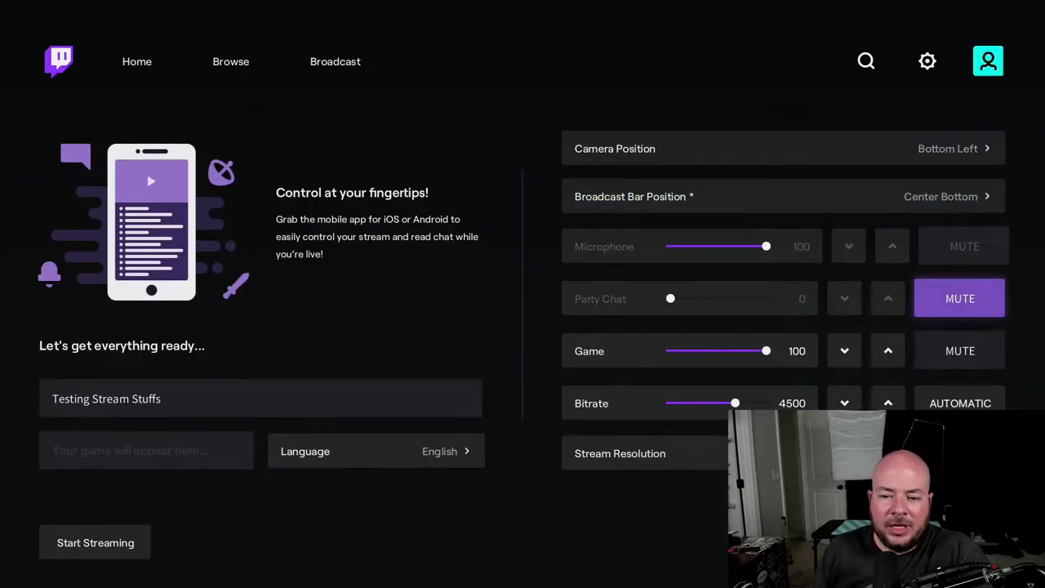
{"action": "key", "text": "Up"}
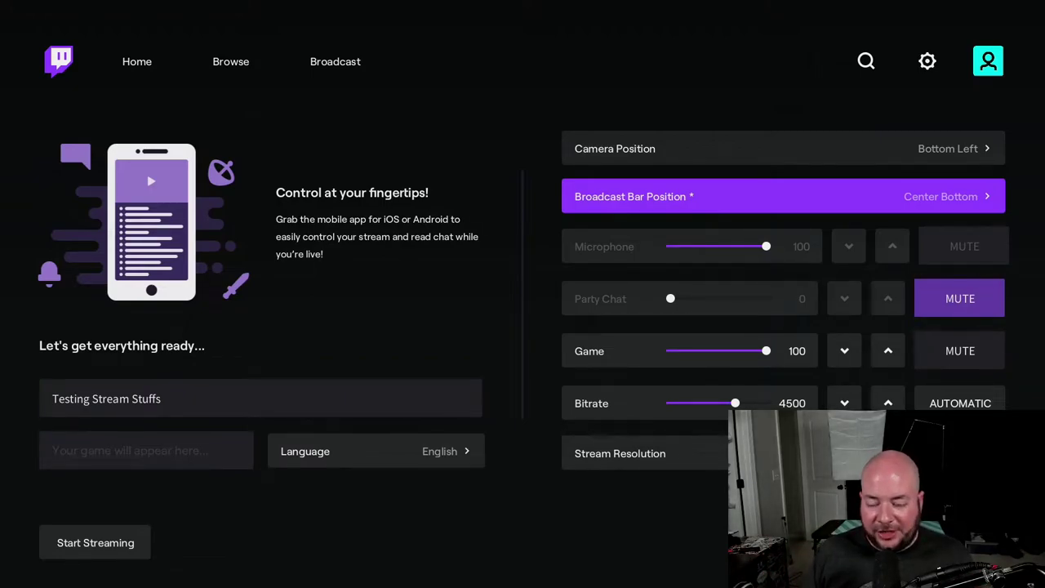
{"action": "left_click", "coordinate": [961, 298]}
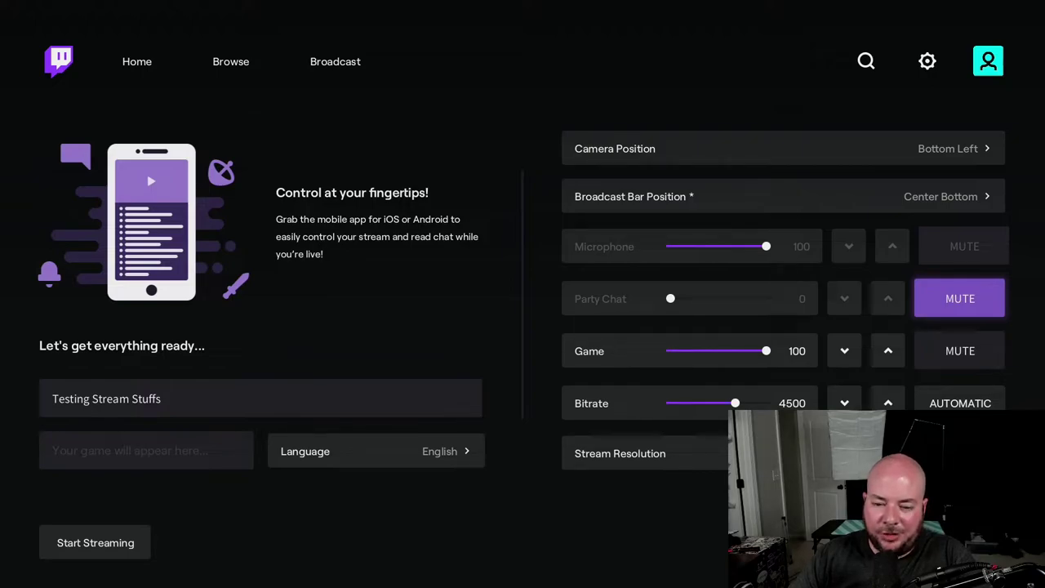
{"action": "left_click", "coordinate": [960, 351]}
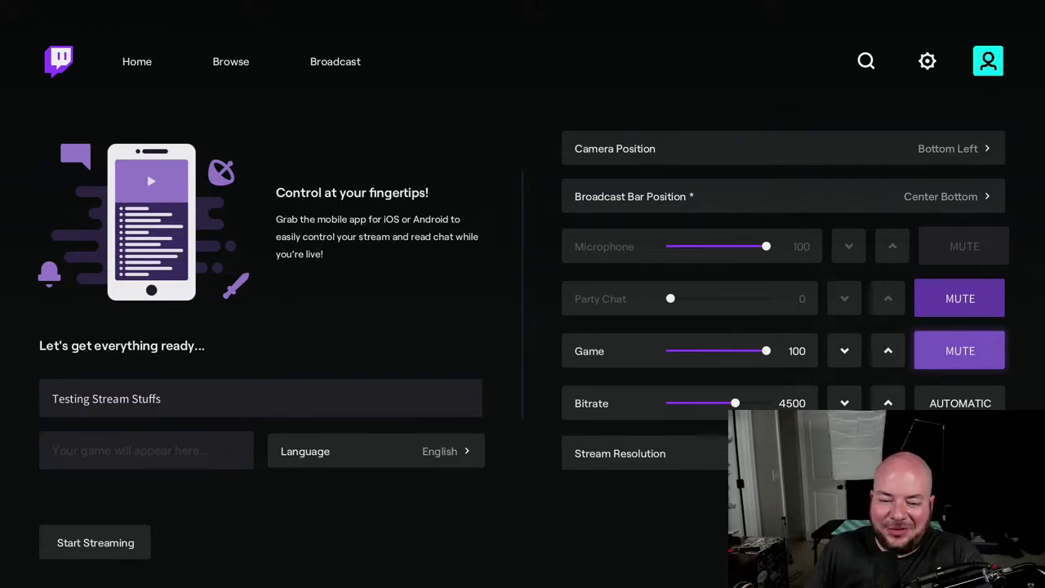
Step: Run the automatic broadcast quality test to set the stream bitrate
{"action": "left_click", "coordinate": [960, 403]}
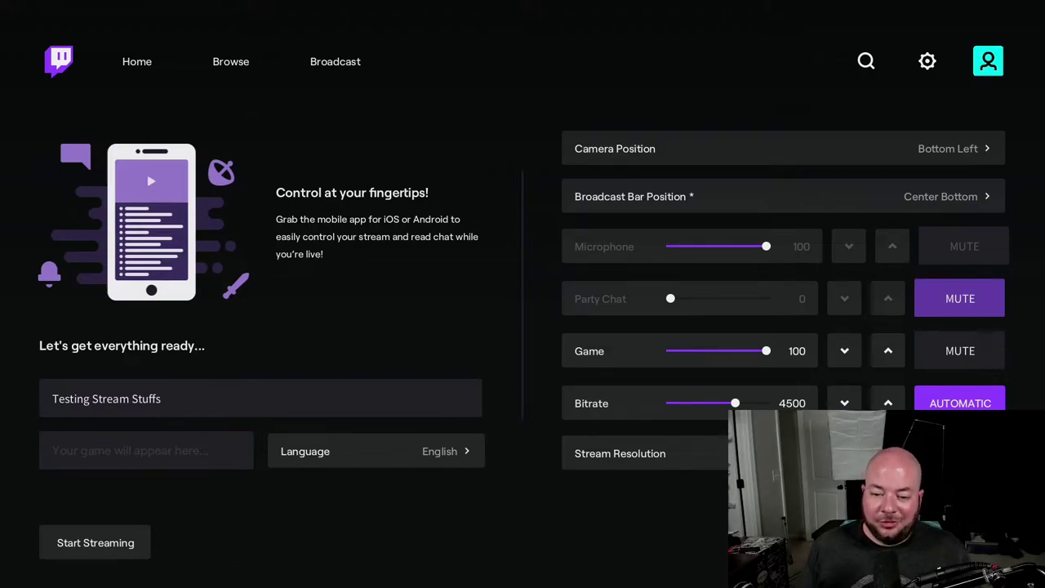
{"action": "key", "text": "Left"}
{"action": "key", "text": "Right"}
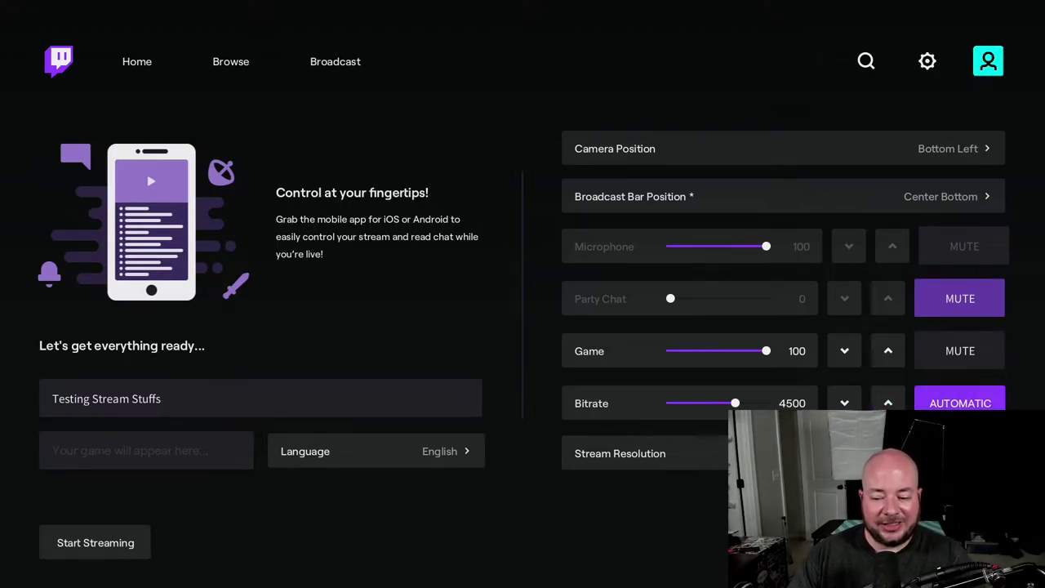
{"action": "key", "text": "Return"}
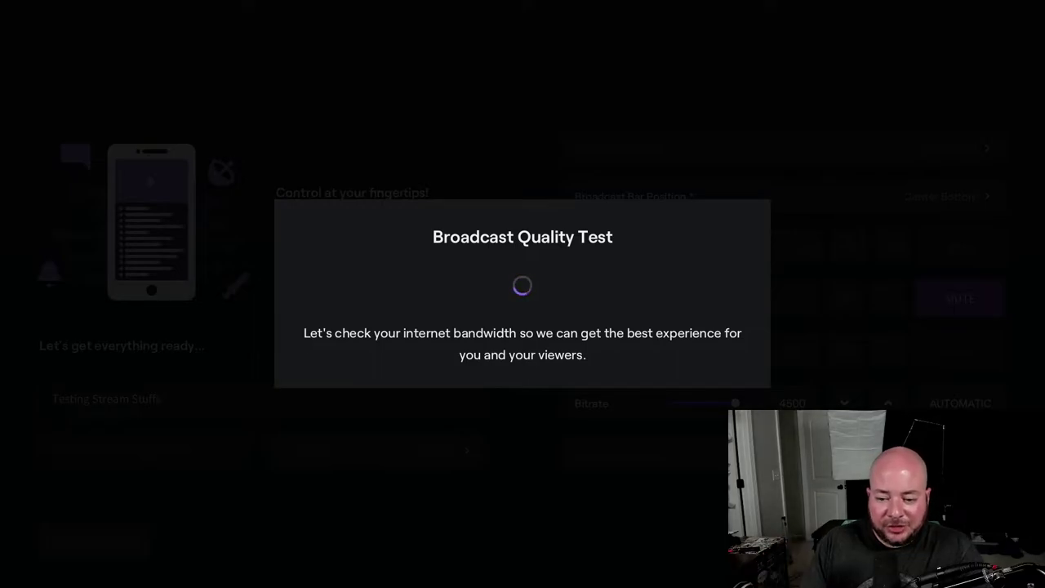
{"action": "key", "text": "Left"}
{"action": "key", "text": "Left"}
{"action": "key", "text": "Left"}
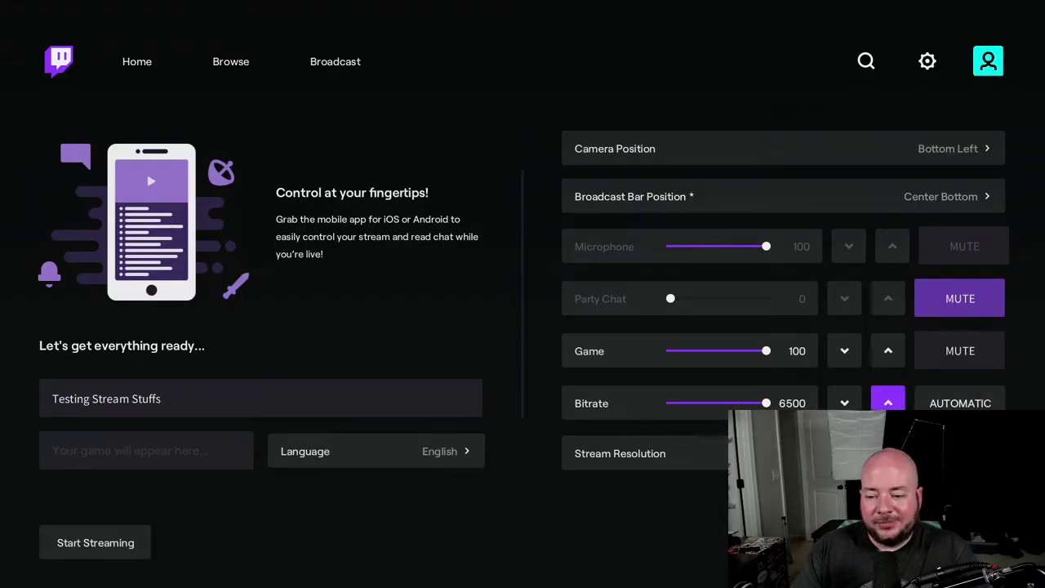
{"action": "key", "text": "Right"}
{"action": "key", "text": "Right"}
{"action": "key", "text": "Right"}
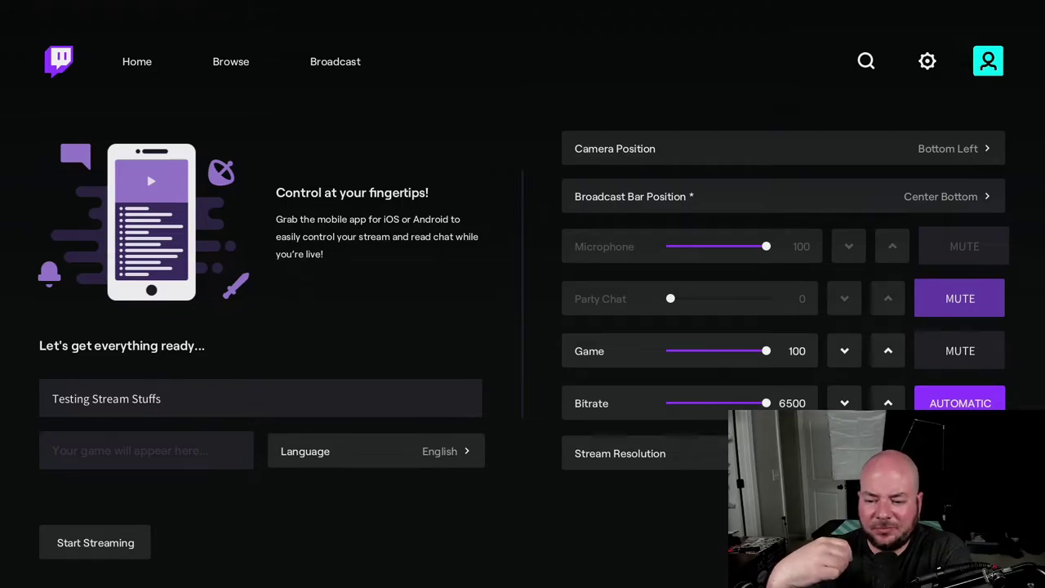
Step: Lower the stream bitrate manually to 4000
{"action": "key", "text": "Left"}
{"action": "key", "text": "Left"}
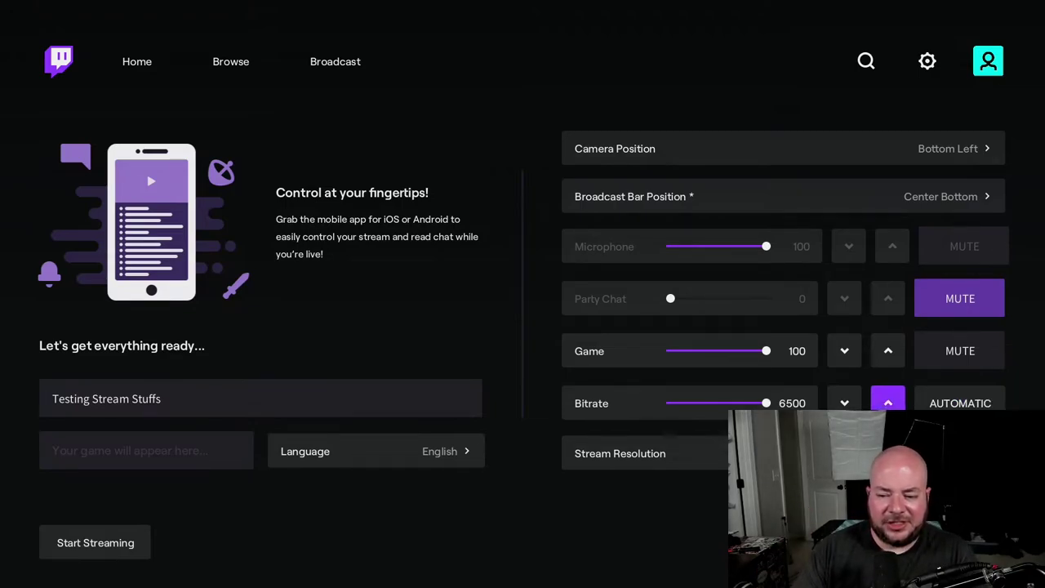
{"action": "key", "text": "Return"}
{"action": "key", "text": "Return"}
{"action": "key", "text": "Return"}
{"action": "key", "text": "Return"}
{"action": "key", "text": "Return"}
{"action": "key", "text": "Return"}
{"action": "key", "text": "Return"}
{"action": "key", "text": "Return"}
{"action": "key", "text": "Return"}
{"action": "key", "text": "Return"}
{"action": "key", "text": "Return"}
{"action": "key", "text": "Return"}
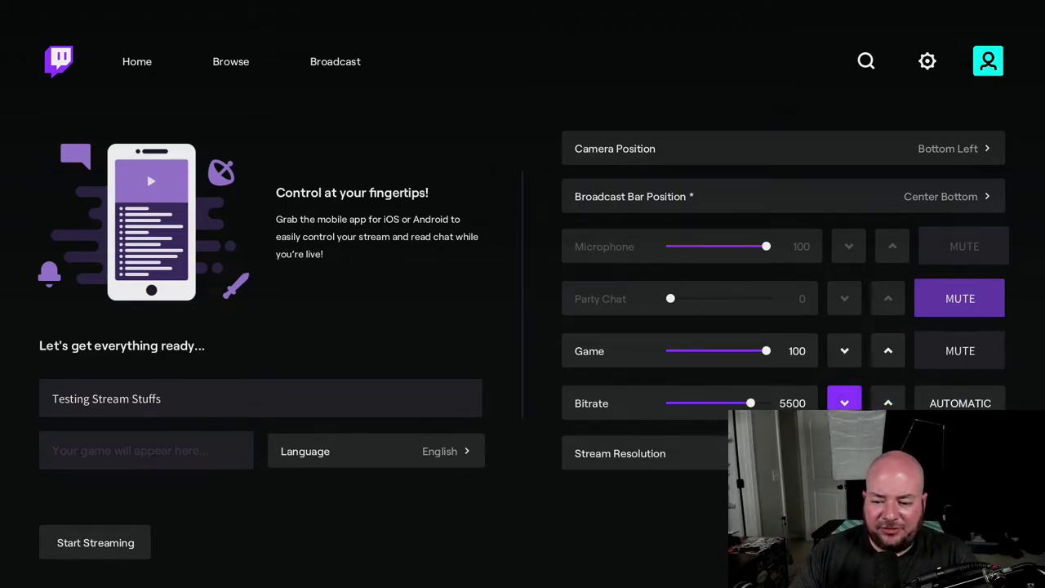
{"action": "key", "text": "Return"}
{"action": "key", "text": "Return"}
{"action": "key", "text": "Return"}
{"action": "key", "text": "Return"}
{"action": "key", "text": "Return"}
{"action": "key", "text": "Return"}
{"action": "key", "text": "Return"}
{"action": "key", "text": "Return"}
{"action": "key", "text": "Return"}
{"action": "key", "text": "Return"}
{"action": "key", "text": "Return"}
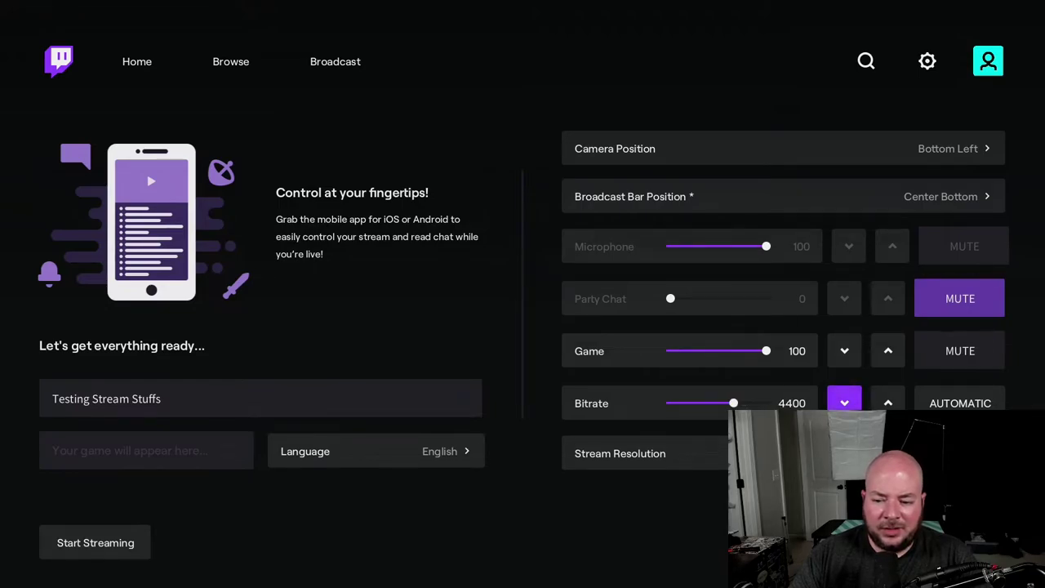
{"action": "key", "text": "Return"}
{"action": "key", "text": "Return"}
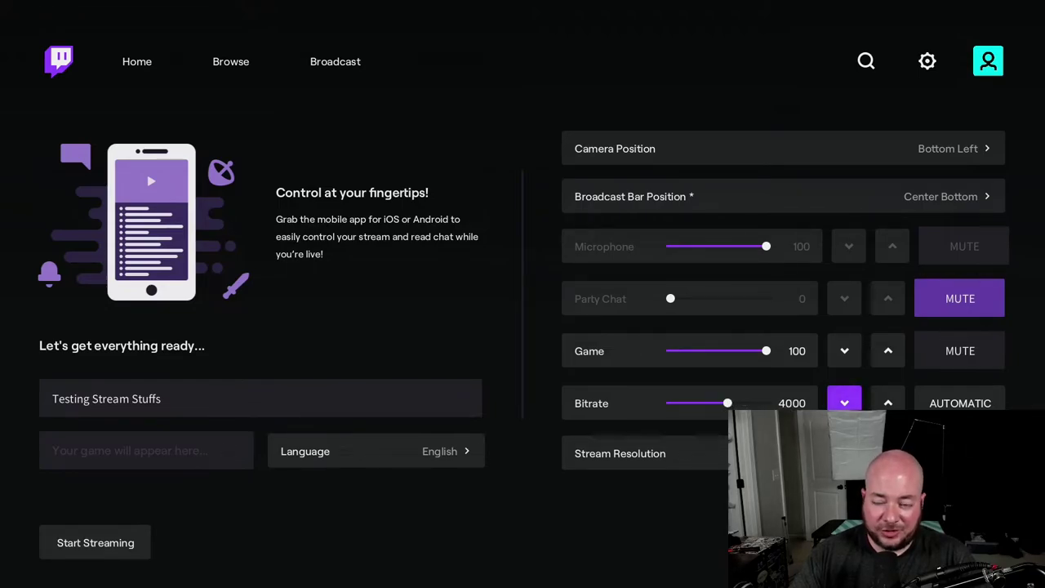
Step: Set the Stream Resolution to 720p
{"action": "key", "text": "Down"}
{"action": "key", "text": "Return"}
{"action": "key", "text": "Down"}
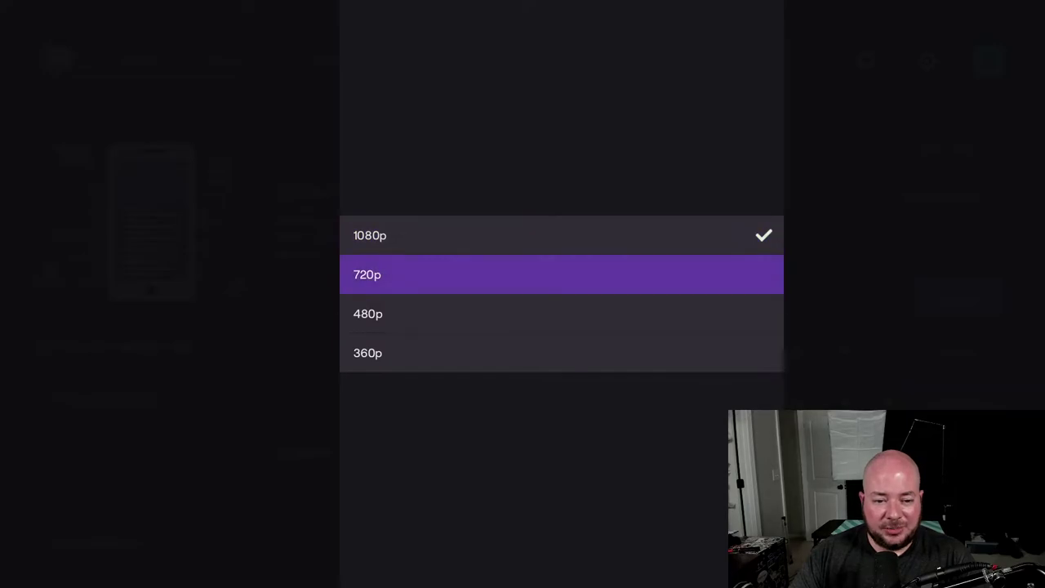
{"action": "key", "text": "Return"}
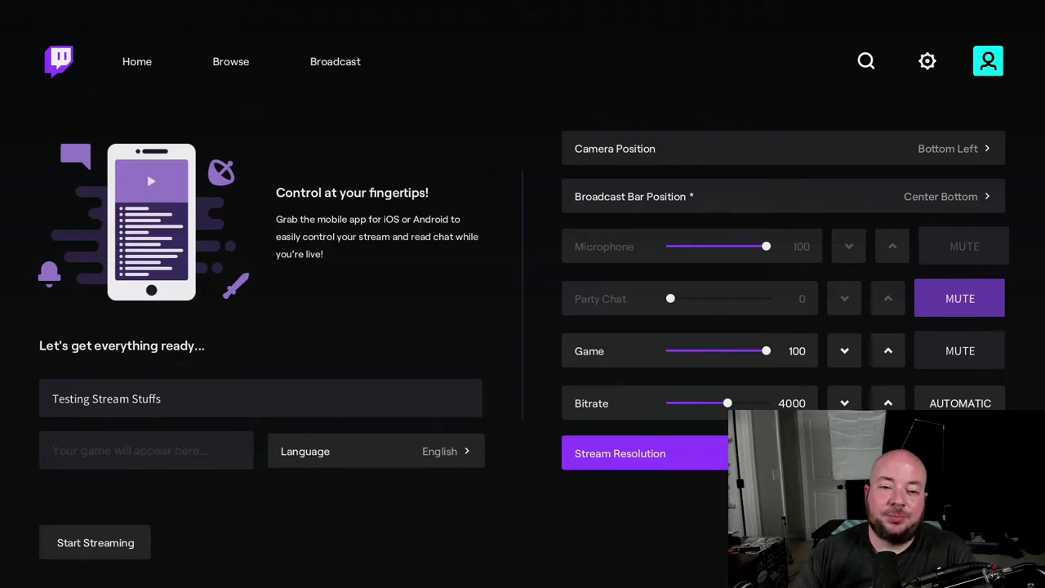
Step: Start the live stream with the configured broadcast settings
{"action": "key", "text": "Left"}
{"action": "key", "text": "Down"}
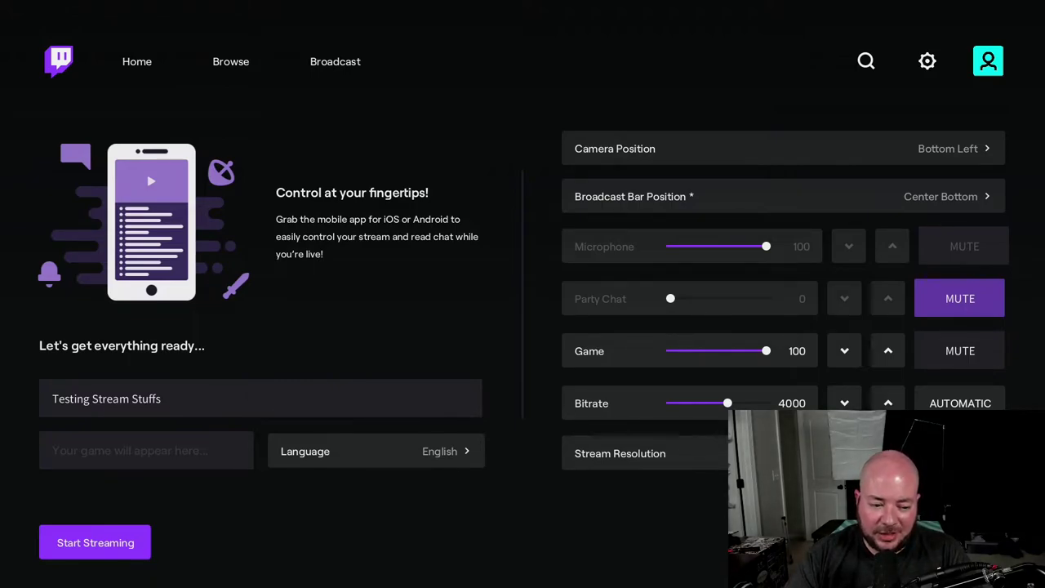
{"action": "key", "text": "Return"}
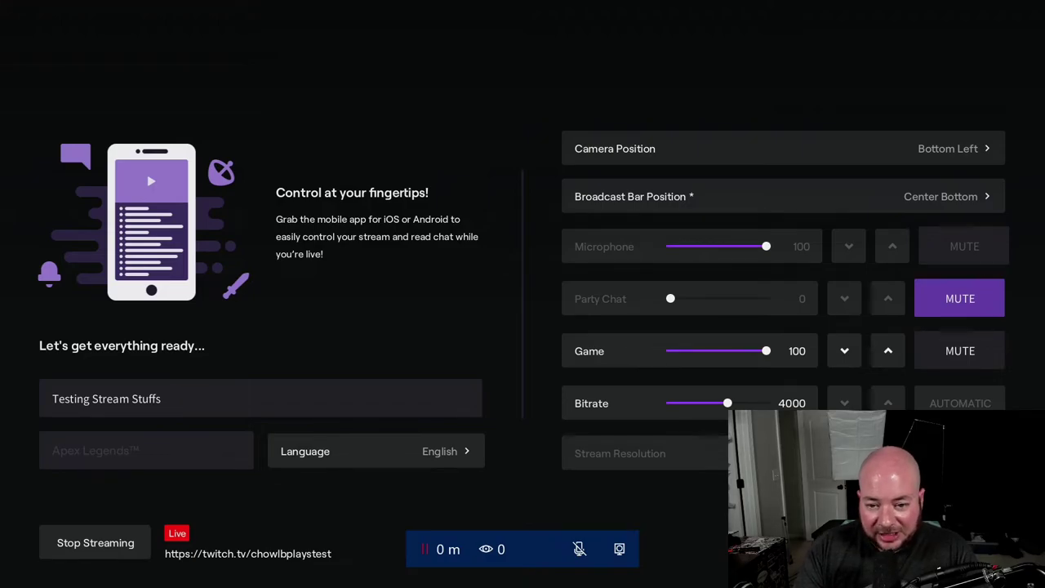
Step: Switch from the Twitch app to Apex Legends while the broadcast is running
{"action": "key", "text": "super"}
{"action": "key", "text": "Down"}
{"action": "key", "text": "Down"}
{"action": "key", "text": "Escape"}
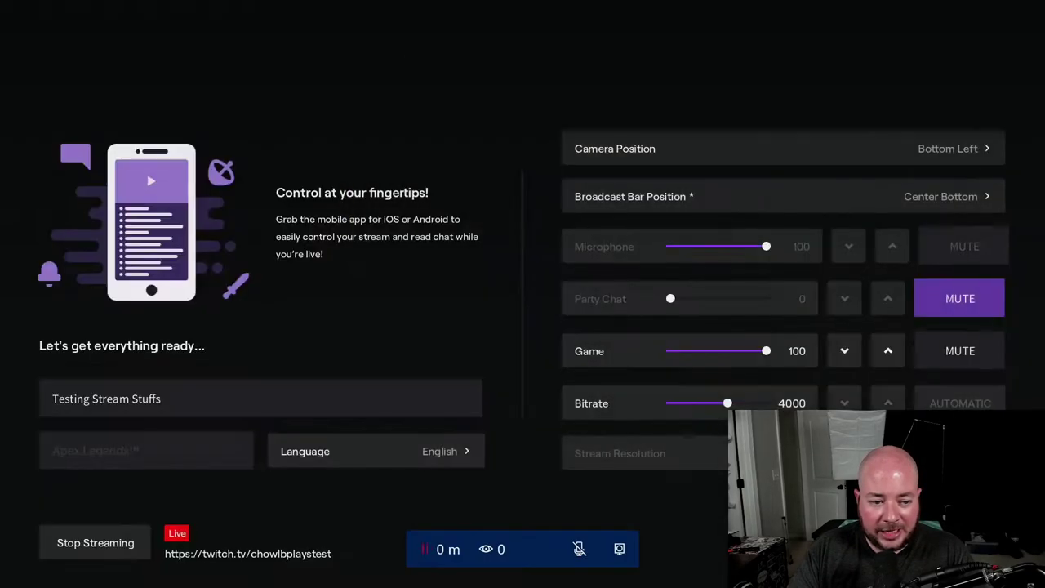
{"action": "key", "text": "Return"}
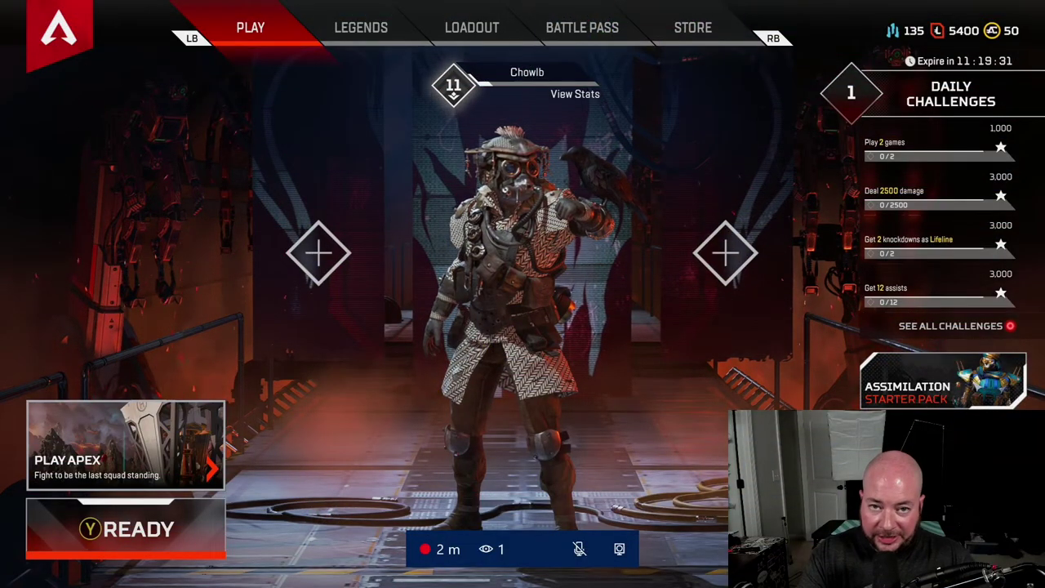
Step: Return from the game to the Twitch app and stop the live stream
{"action": "key", "text": "super"}
{"action": "key", "text": "Down"}
{"action": "key", "text": "Down"}
{"action": "key", "text": "Down"}
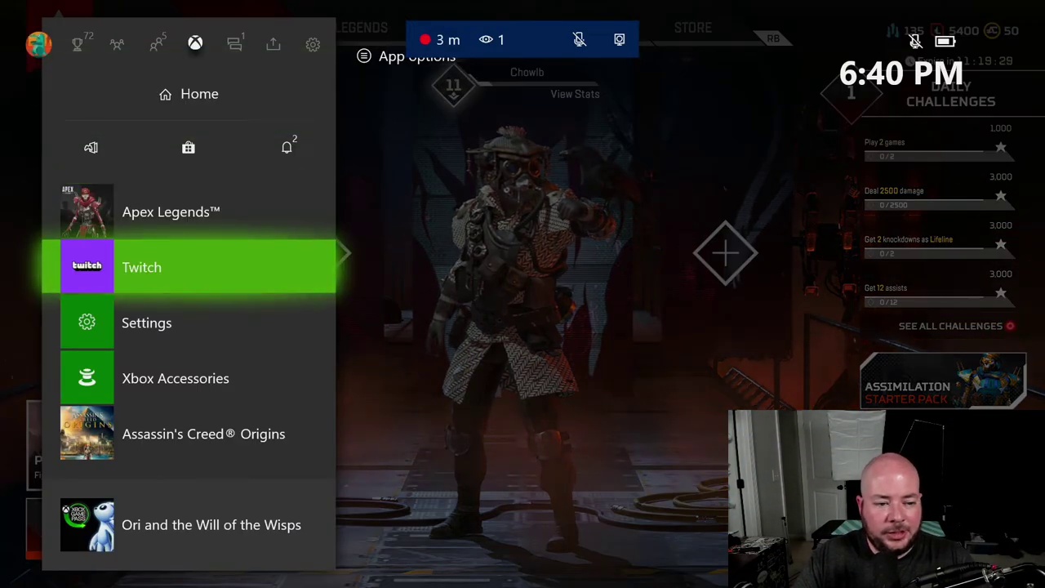
{"action": "key", "text": "Return"}
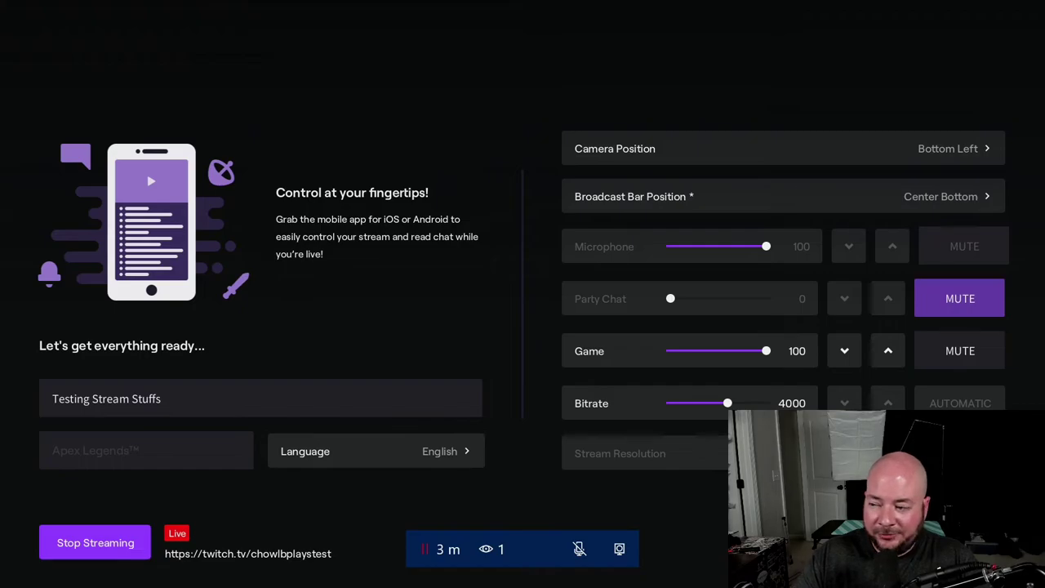
{"action": "key", "text": "Return"}
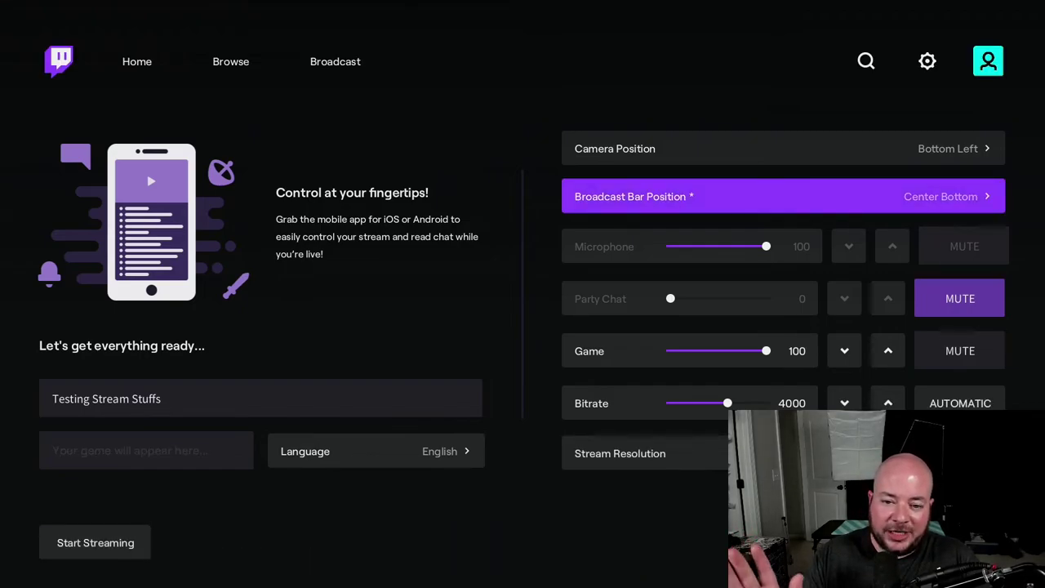
{"action": "key", "text": "super"}
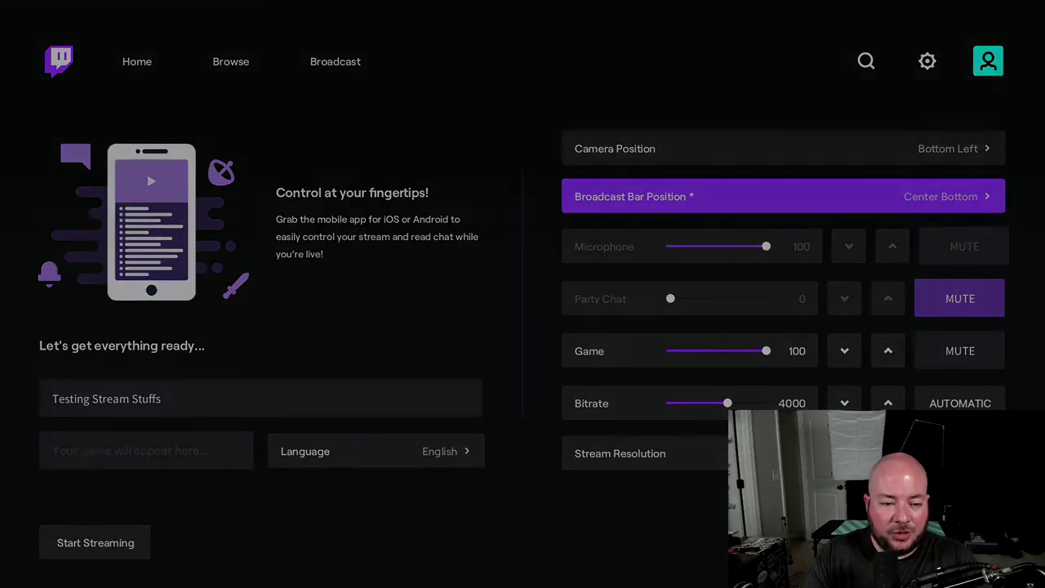
{"action": "key", "text": "Escape"}
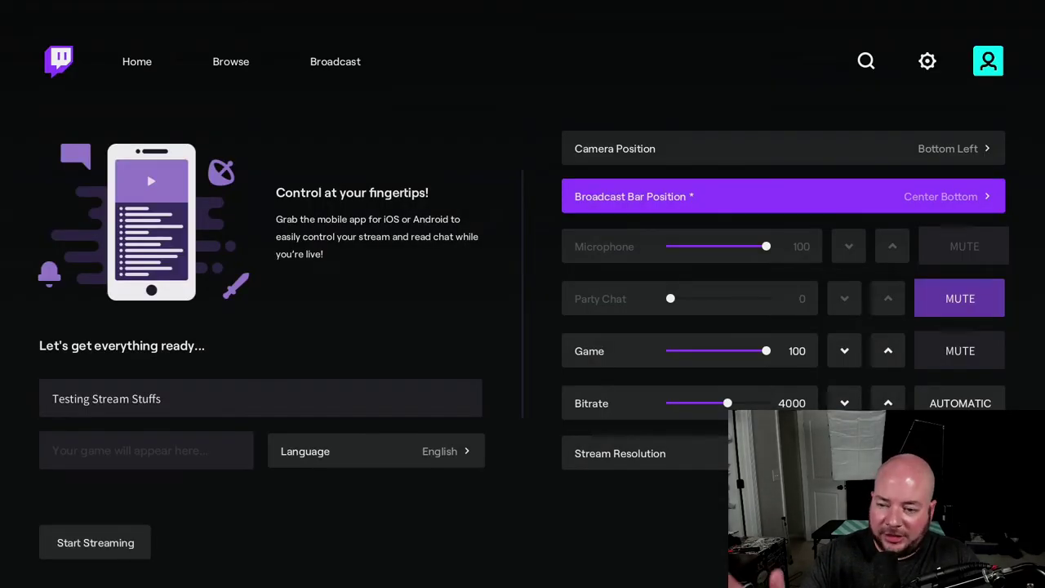
Step: Sign out of the Twitch account through the profile options
{"action": "key", "text": "Up"}
{"action": "key", "text": "Up"}
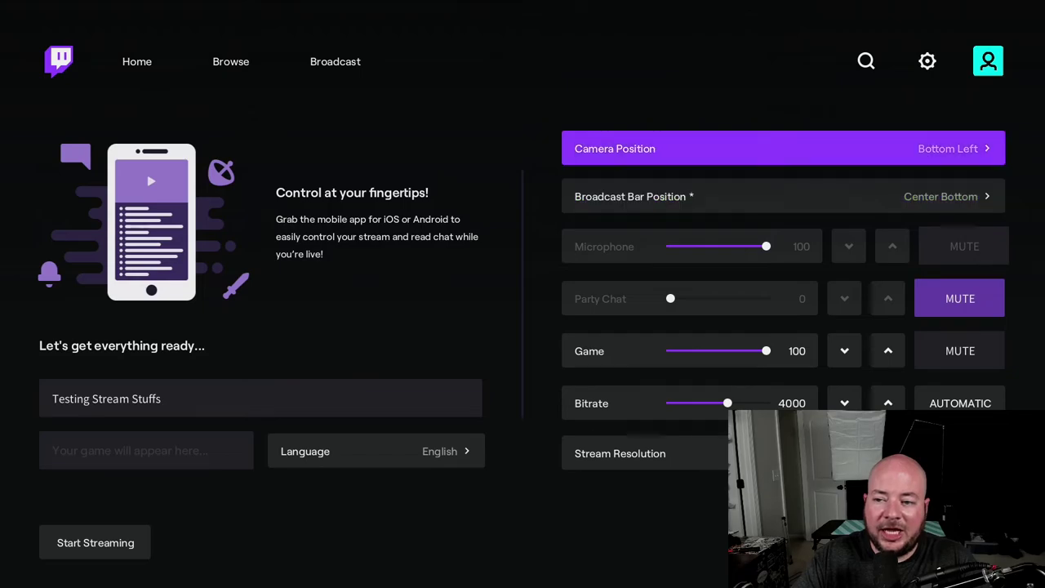
{"action": "key", "text": "Right"}
{"action": "key", "text": "Right"}
{"action": "key", "text": "Right"}
{"action": "key", "text": "Right"}
{"action": "key", "text": "Right"}
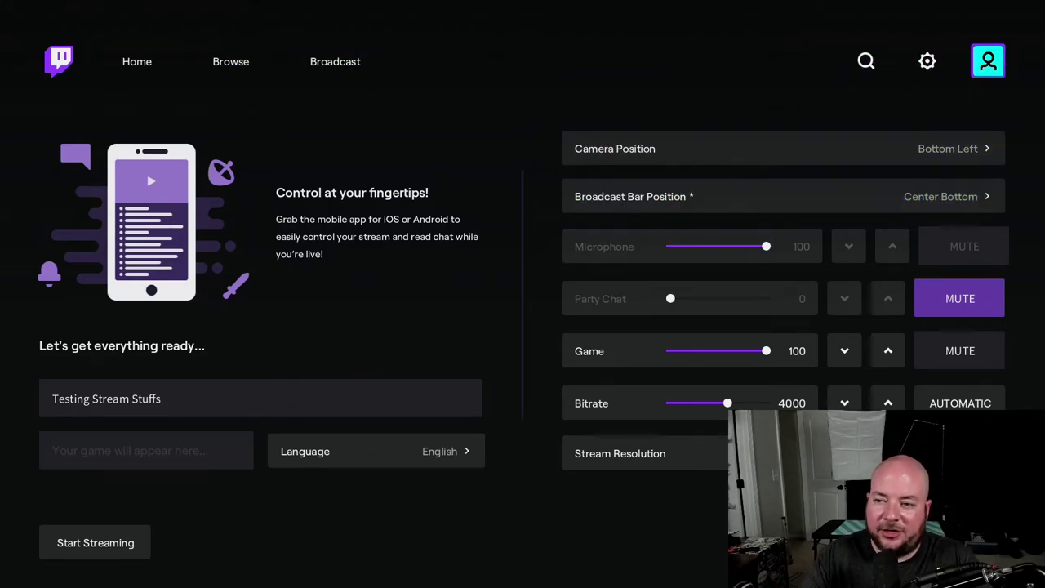
{"action": "key", "text": "Return"}
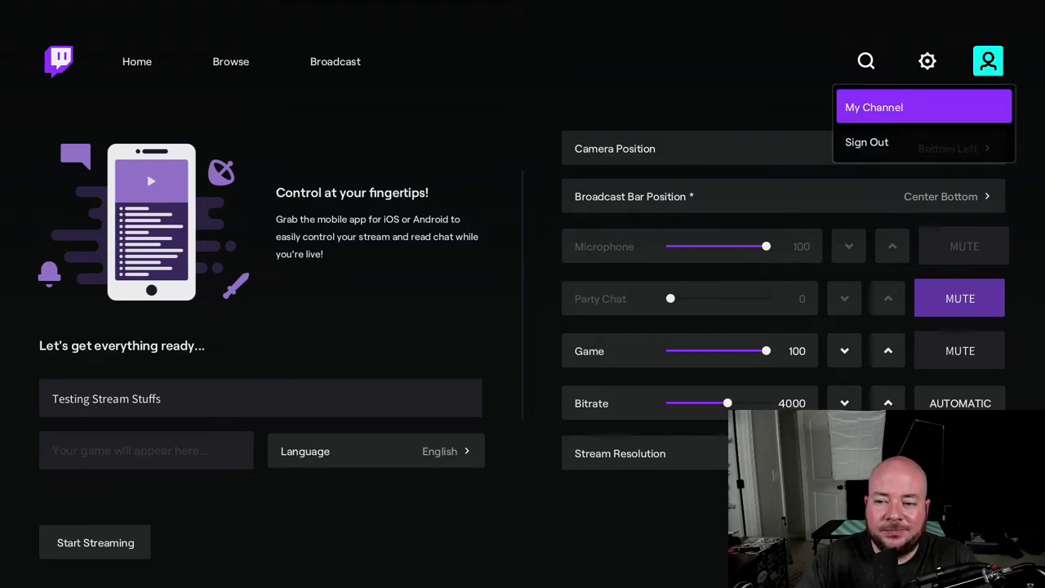
{"action": "key", "text": "Down"}
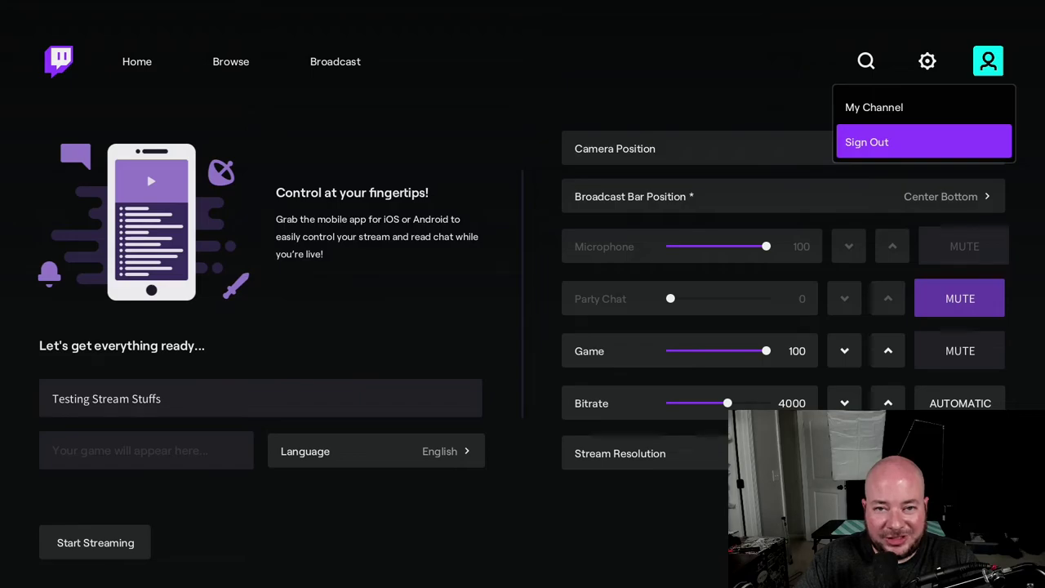
{"action": "key", "text": "Return"}
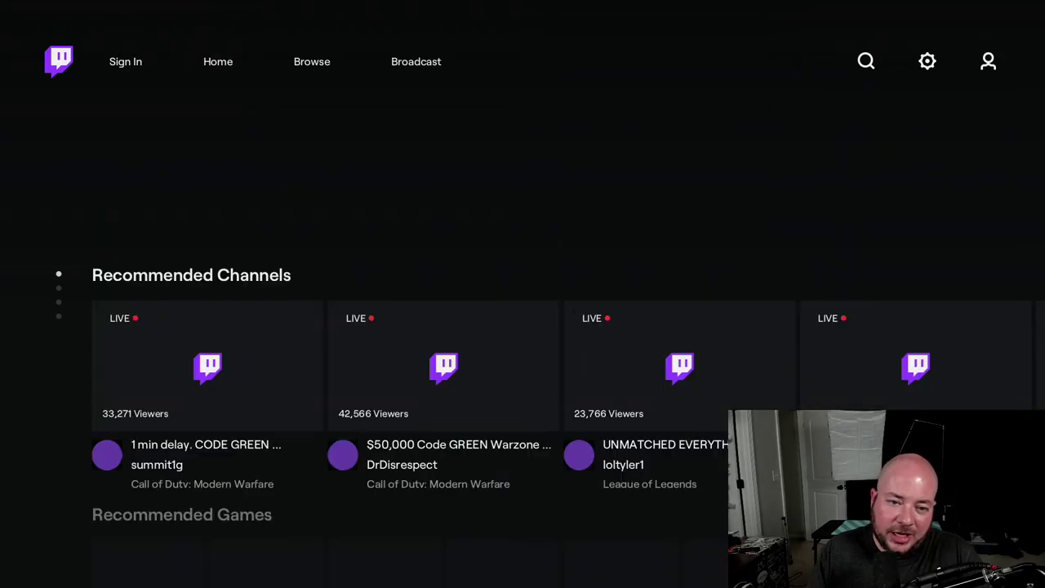